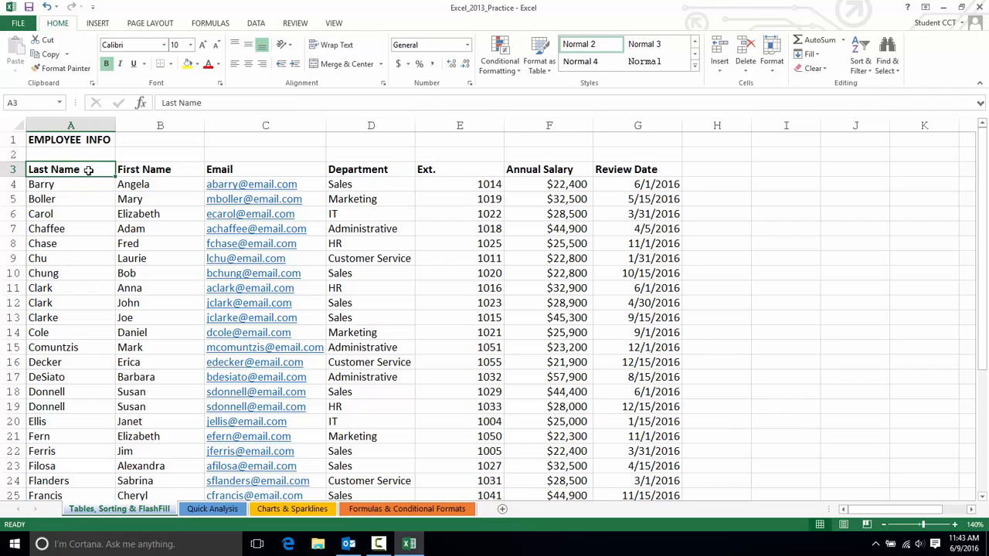
Select the block of employee data from the Last Name header in A3 through F11
drag(85, 170, 579, 334)
click(614, 258)
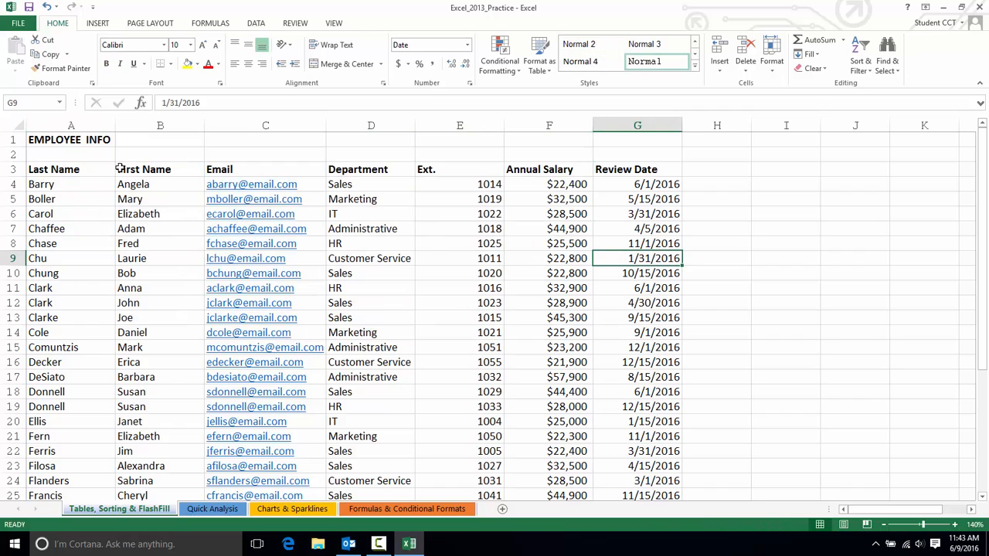
drag(81, 170, 559, 288)
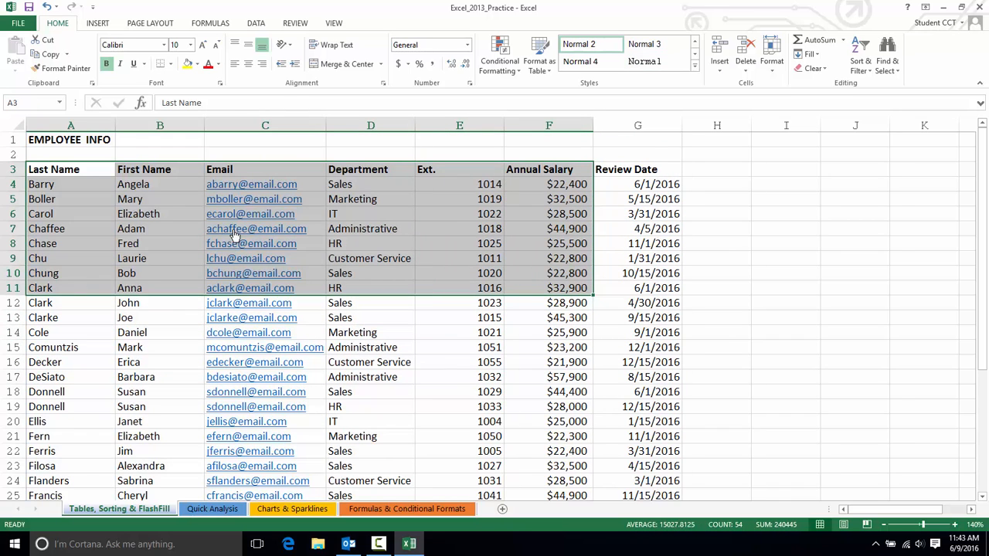
Starting from A3, extend the selection cell by cell down to row 9 and across to column E
click(48, 174)
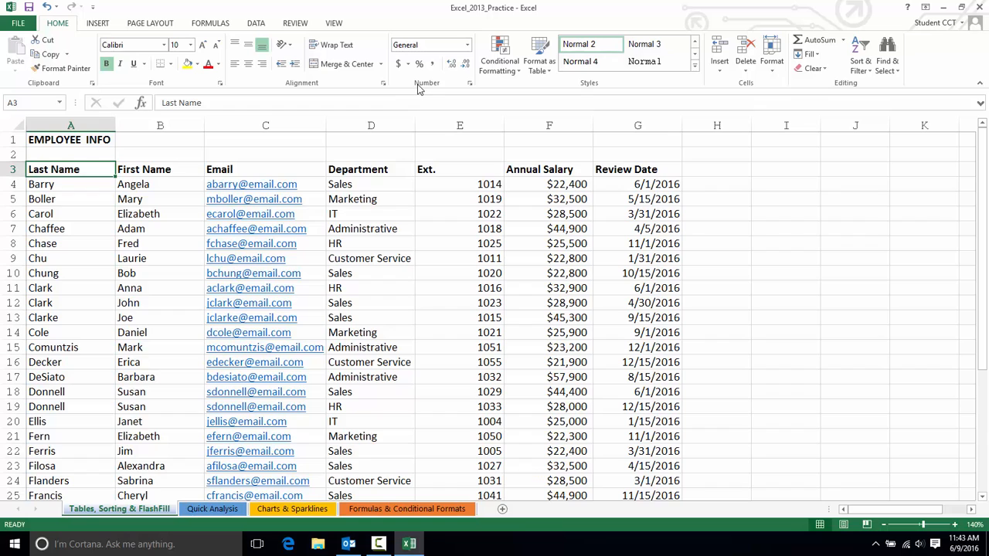
key(shift+Down)
key(shift+Down)
key(shift+Down)
key(shift+Down)
key(shift+Down)
key(shift+Down)
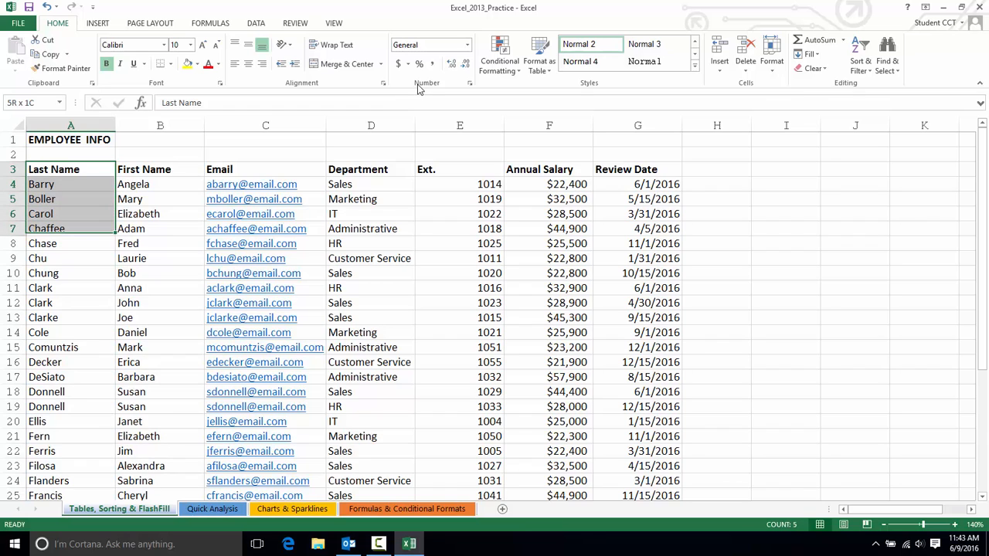
key(shift+Right)
key(shift+Right)
key(shift+Right)
key(shift+Right)
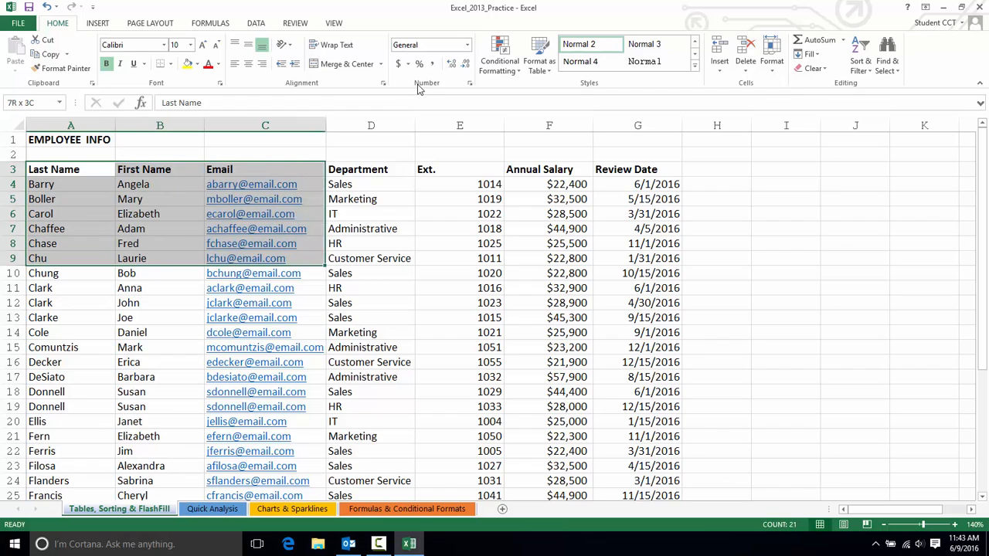
Shrink and regrow the selection cell by cell until it covers A3:D9
key(shift+Up)
key(shift+Up)
key(shift+Up)
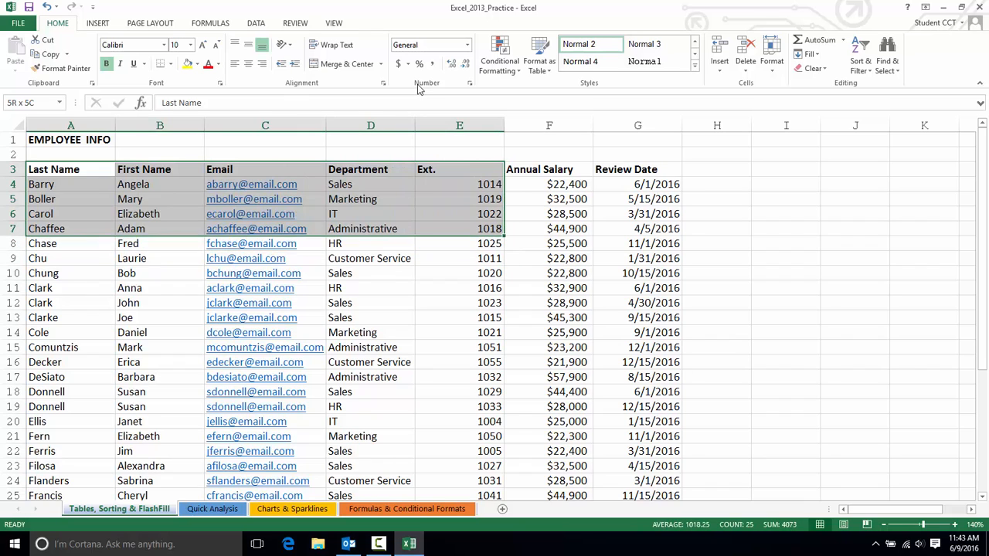
key(shift+Left)
key(shift+Left)
key(shift+Left)
key(shift+Left)
key(shift+Right)
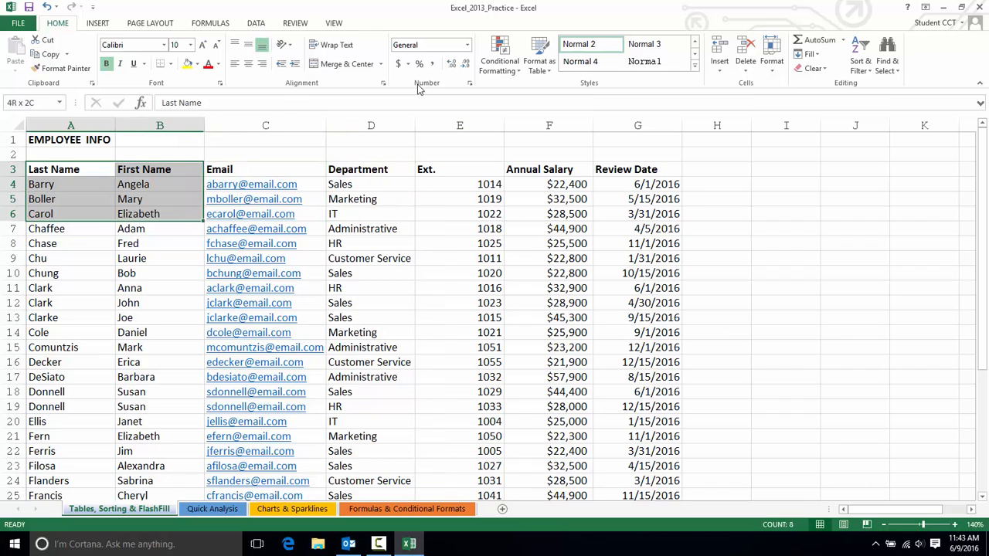
key(shift+Right)
key(shift+Down)
key(shift+Right)
key(shift+Down)
key(shift+Down)
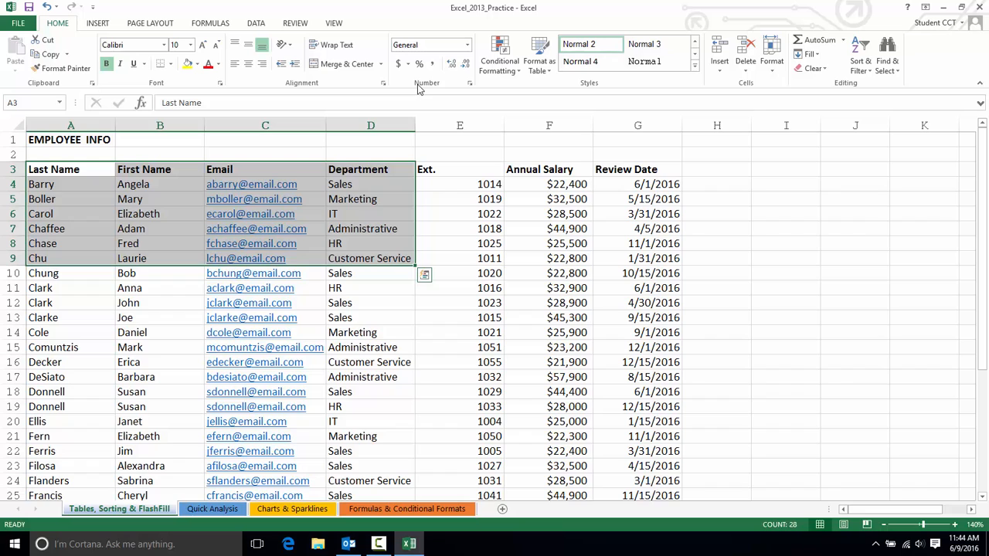
Select three non-adjacent employee records together: A4:G4, A10:G10 and A17:G17
click(85, 186)
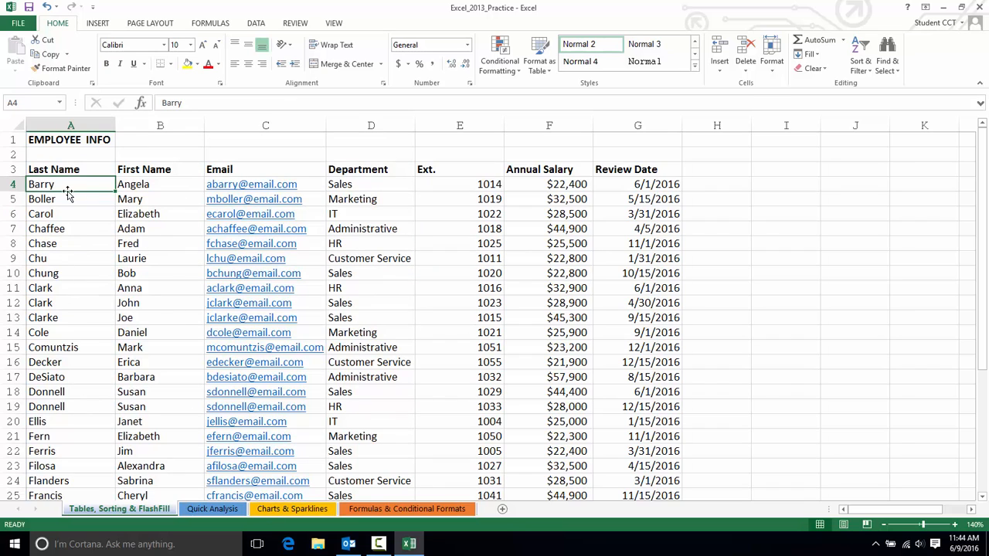
drag(72, 186, 605, 184)
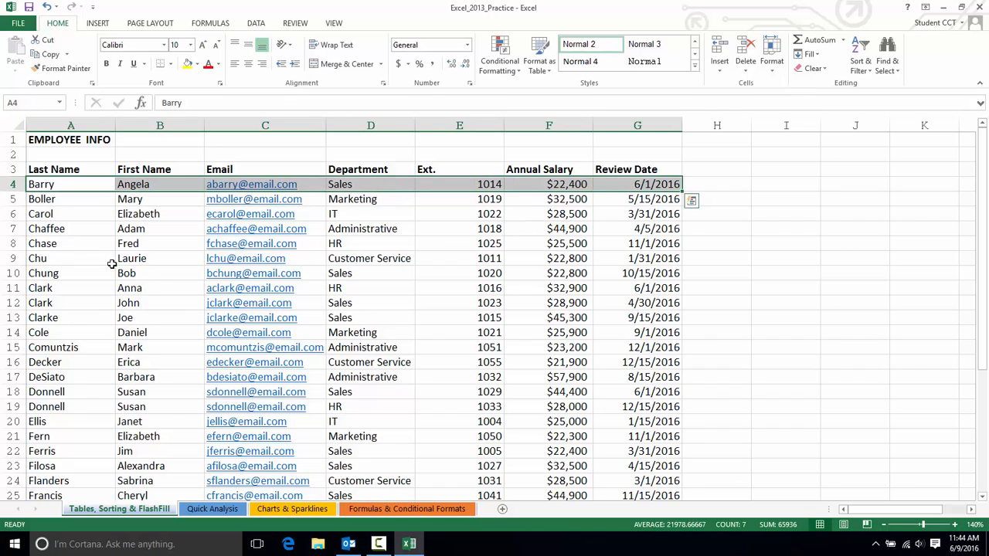
drag(71, 272, 641, 272)
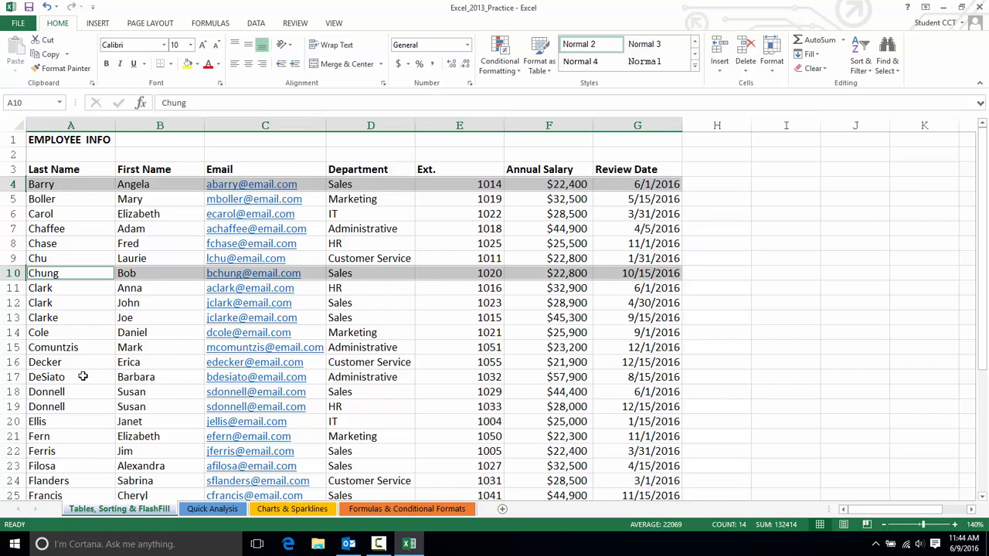
drag(83, 377, 635, 376)
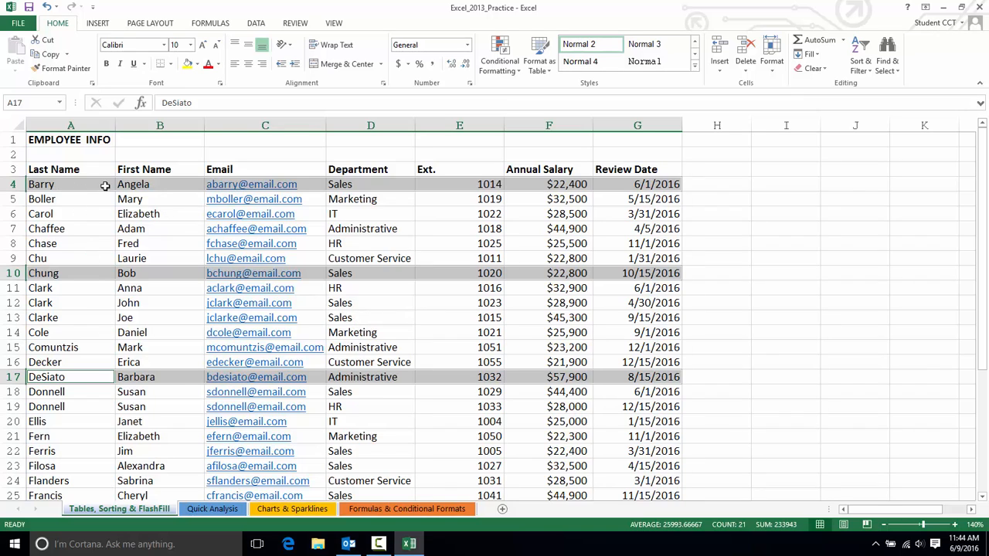
Copy the three selected records to the area starting at I4 and delete the pasted data
click(48, 54)
click(776, 184)
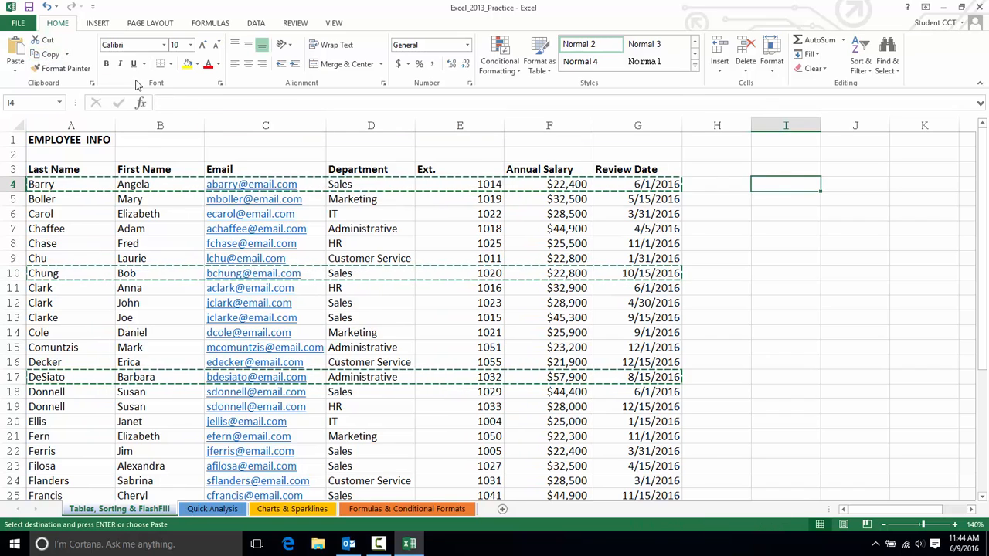
click(15, 50)
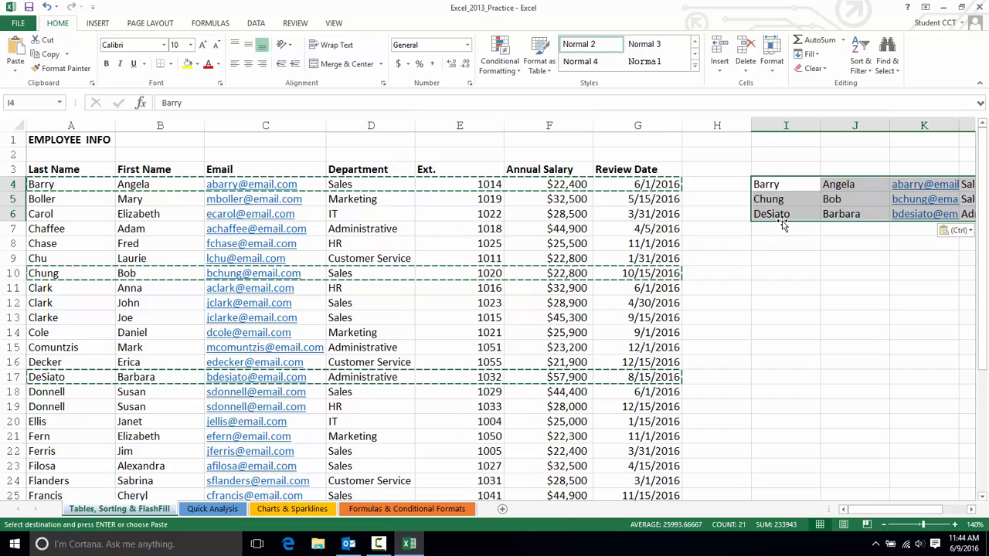
key(Delete)
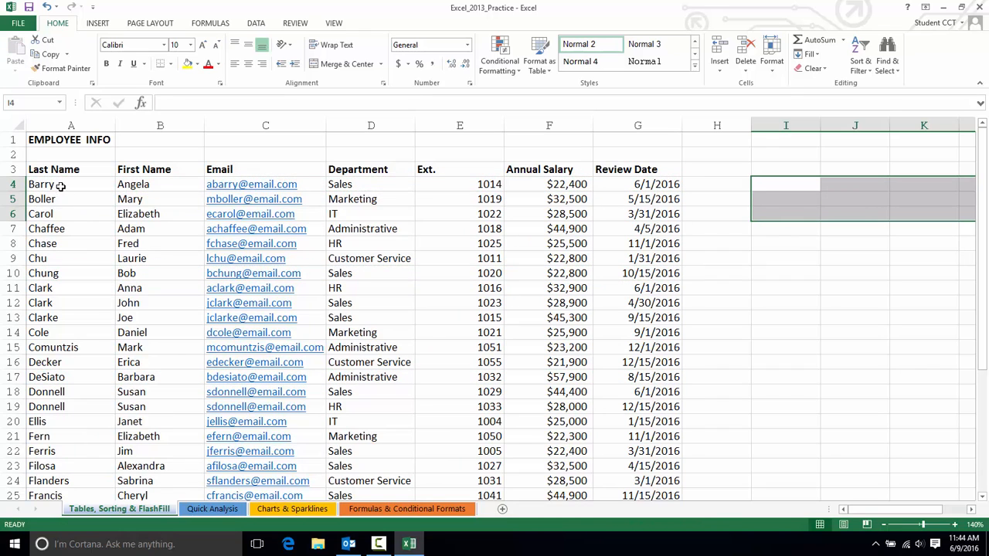
Select the Last Name column's data as one range from A3 through A33
click(77, 168)
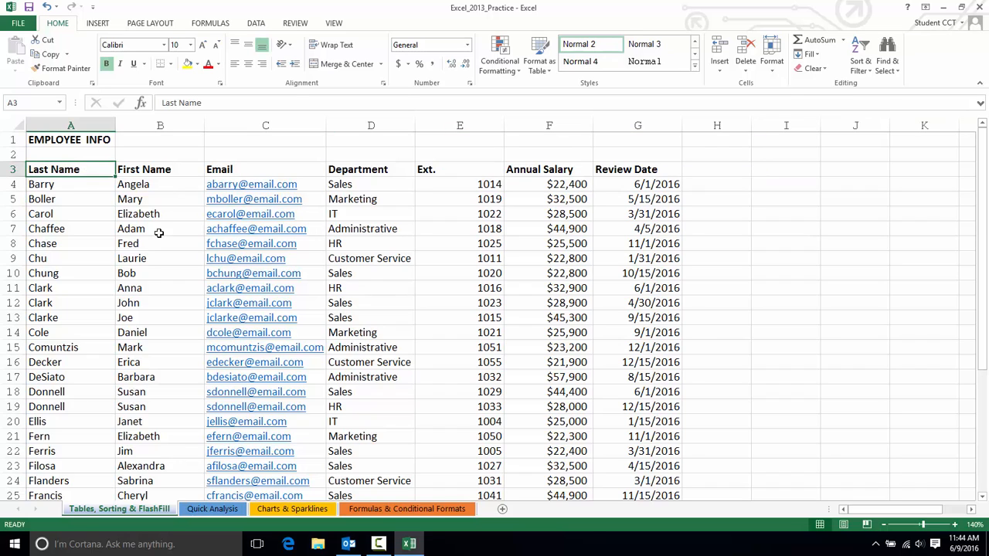
drag(86, 169, 64, 172)
scroll(90, 273, down, 5)
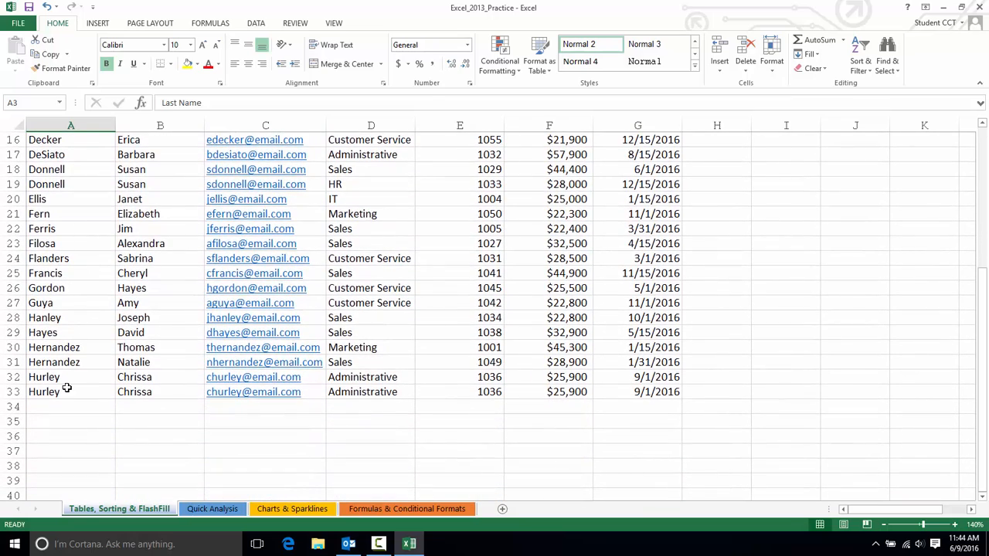
shift+click(68, 392)
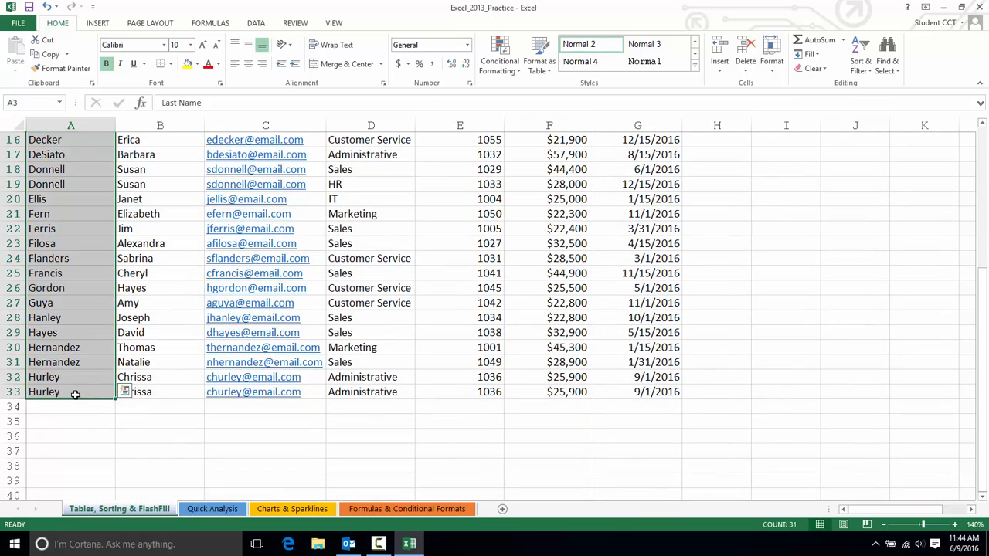
scroll(75, 394, up, 5)
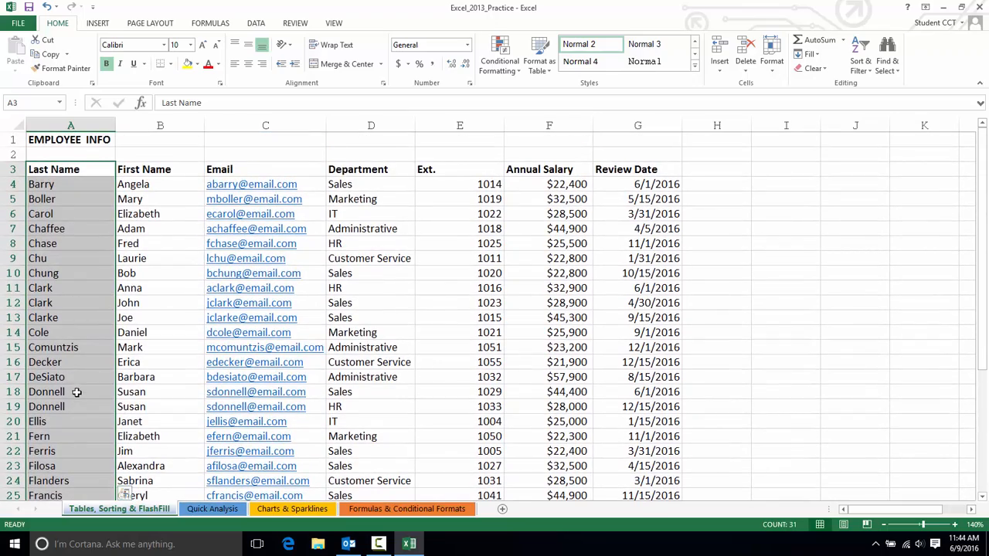
Select the whole employee list, headers included, from A3 through G33
click(60, 169)
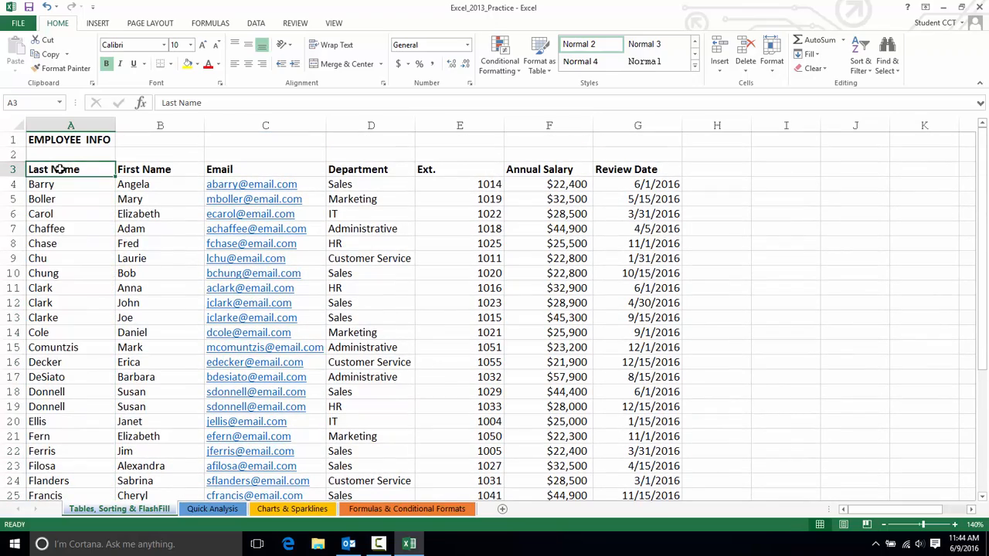
scroll(332, 309, down, 2)
scroll(330, 310, down, 3)
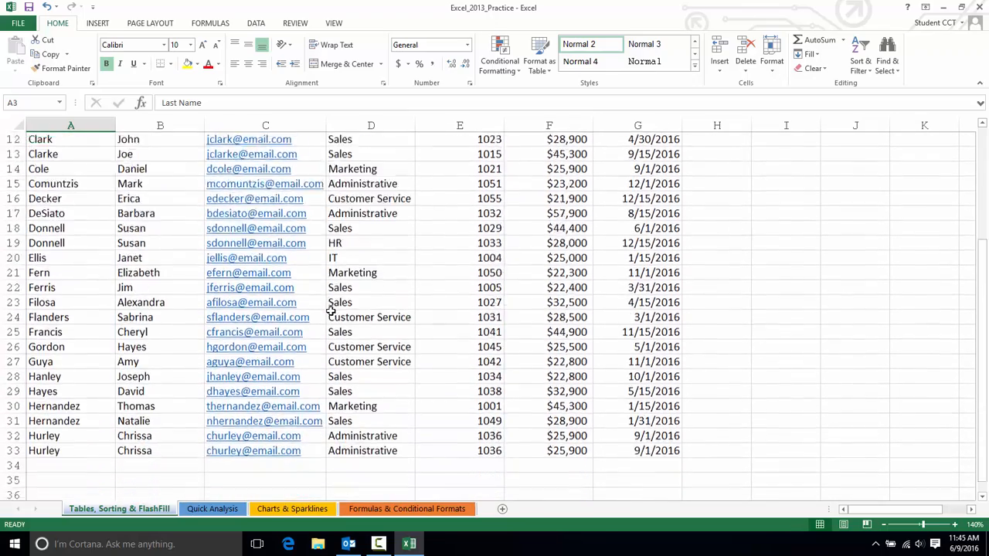
shift+click(651, 391)
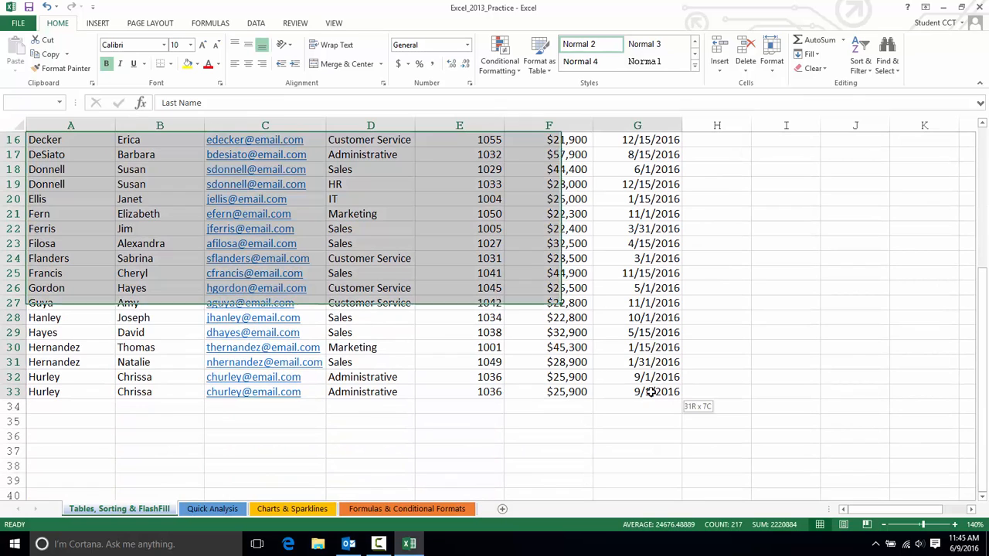
scroll(357, 360, up, 3)
scroll(357, 359, up, 3)
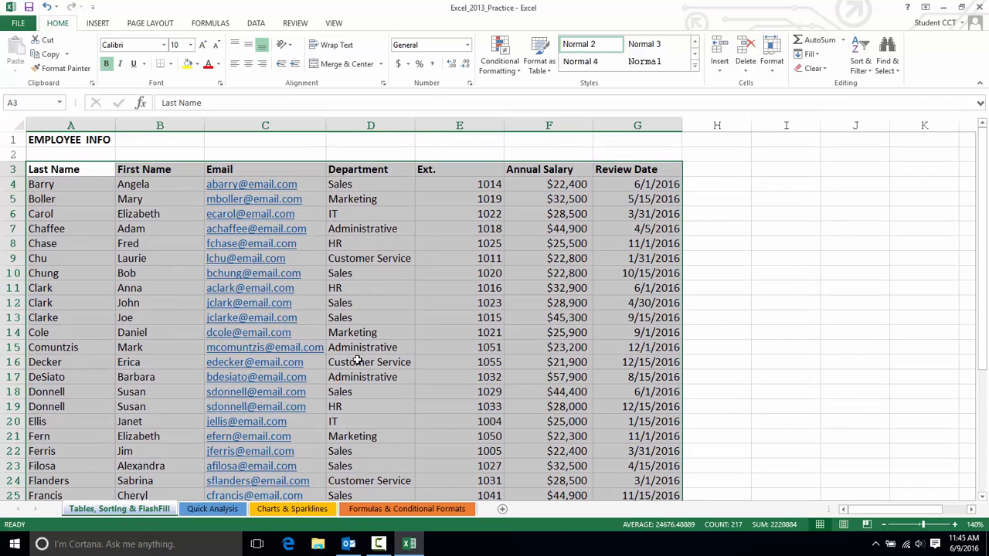
Extend the selection from A3 straight to the last filled cell of the Last Name column, A33
click(81, 173)
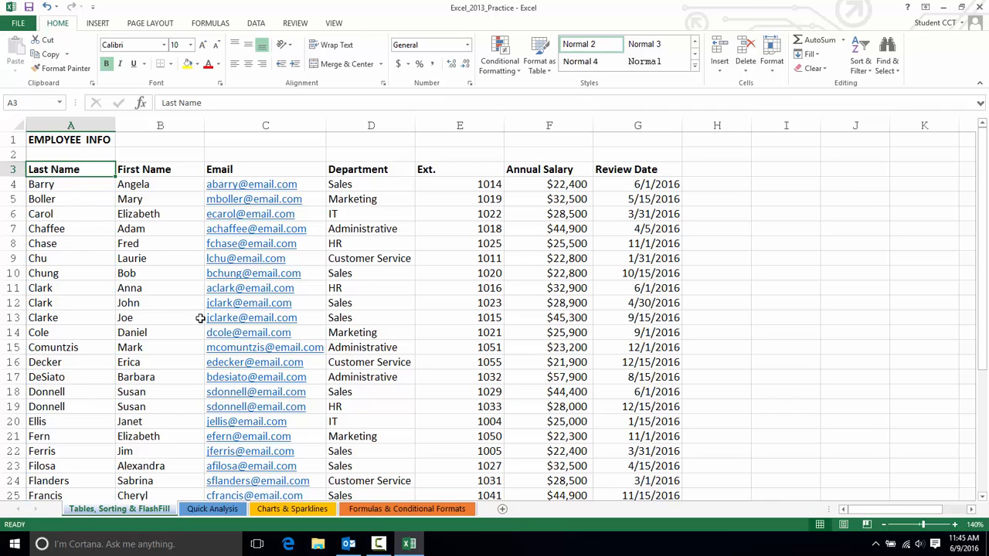
key(ctrl+shift+Down)
scroll(198, 324, down, 3)
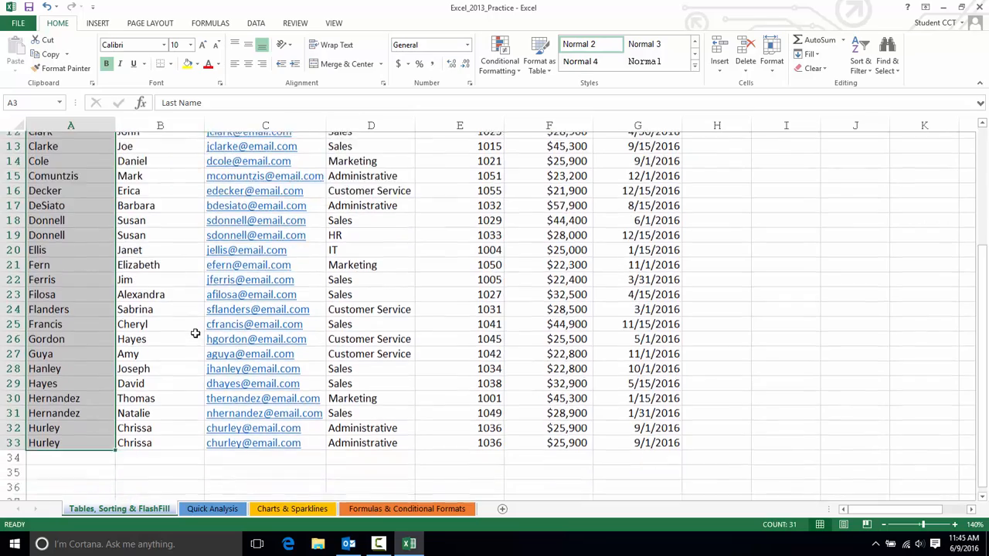
scroll(196, 330, up, 3)
scroll(195, 333, up, 3)
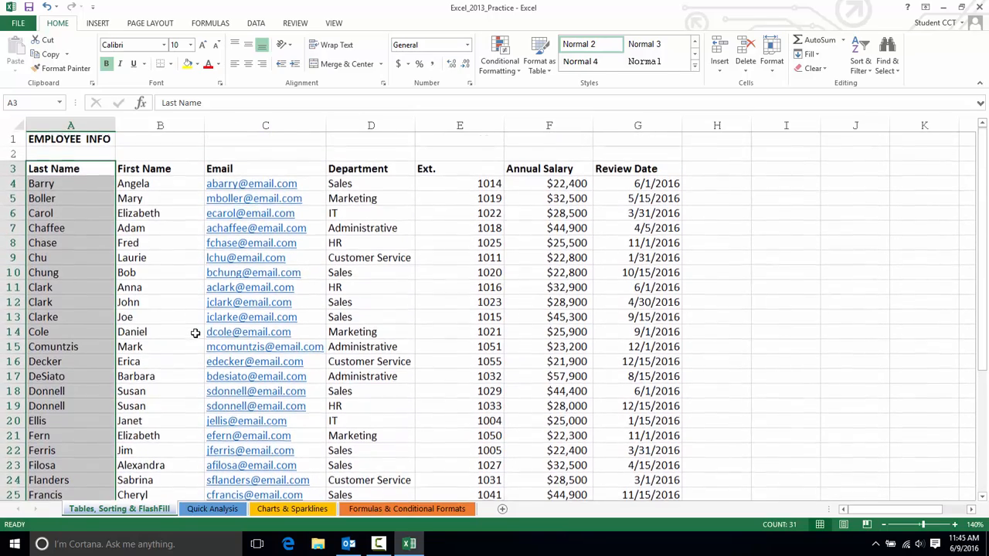
Select the first employee record from A4 to its last filled cell G4, and select the entire row 4
click(68, 186)
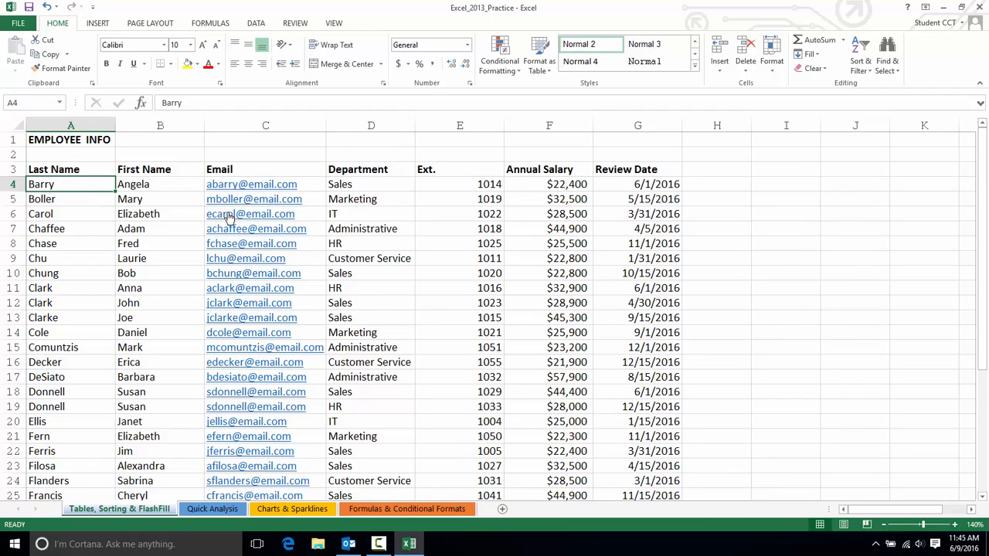
key(ctrl+shift+Right)
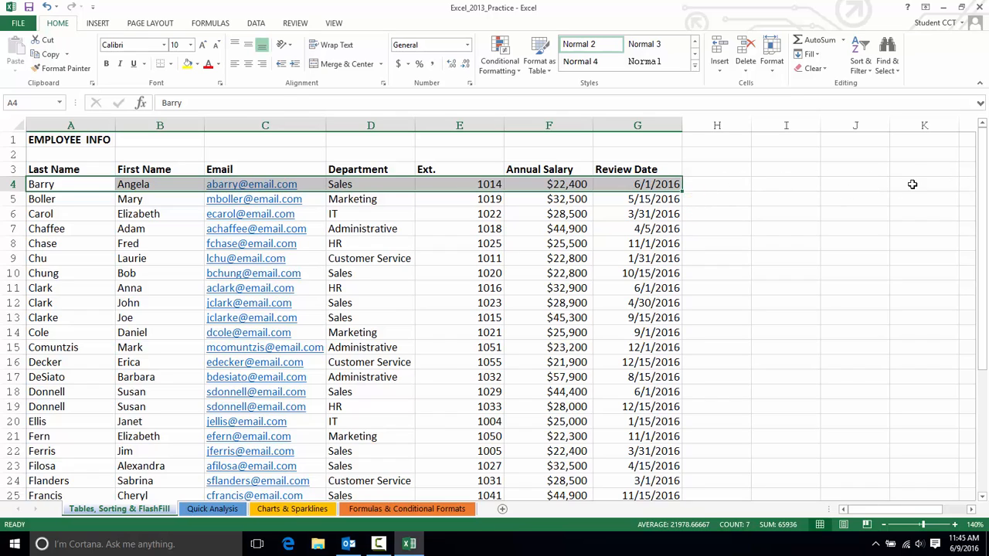
click(11, 184)
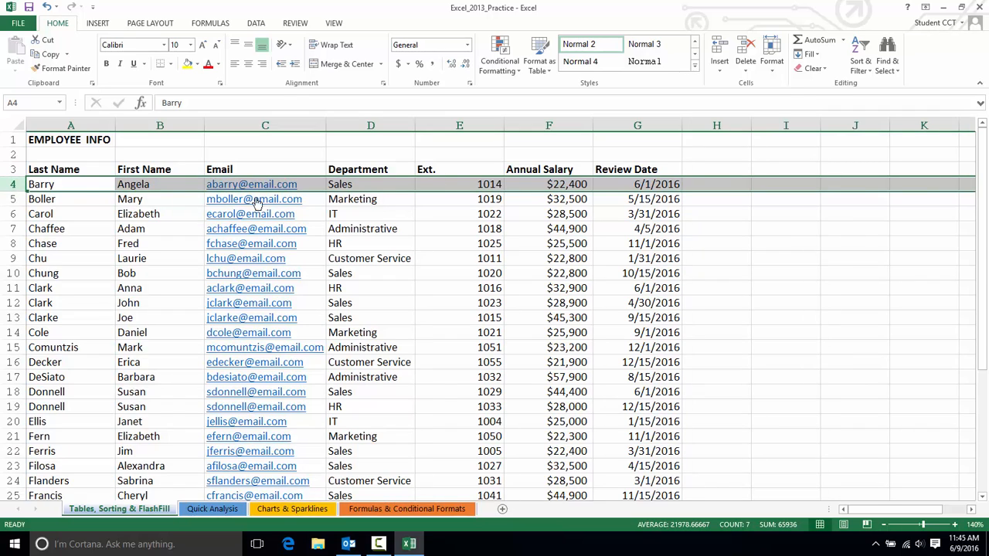
Extend the selection from A4 to the end of its record in G4 and shrink it back to A4
click(44, 185)
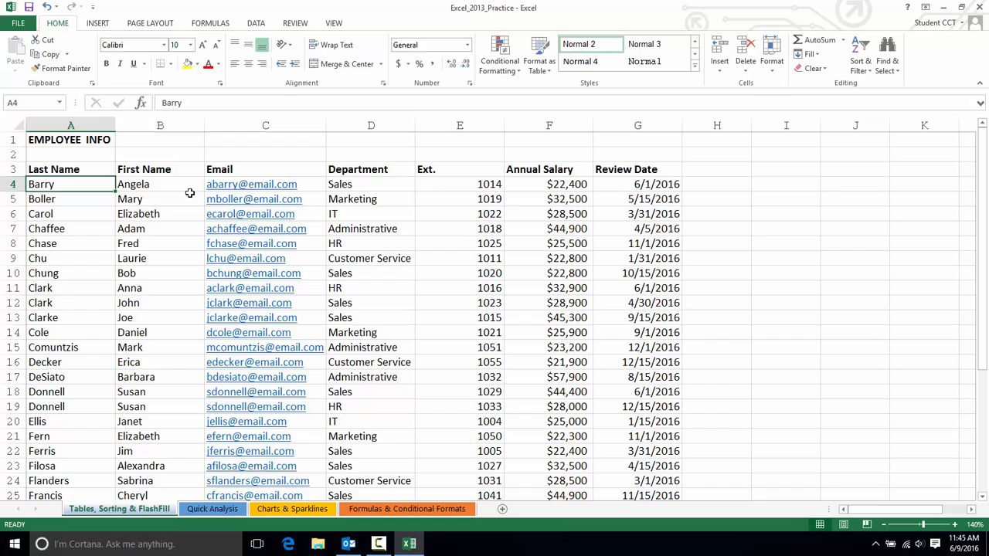
key(ctrl+shift+Right)
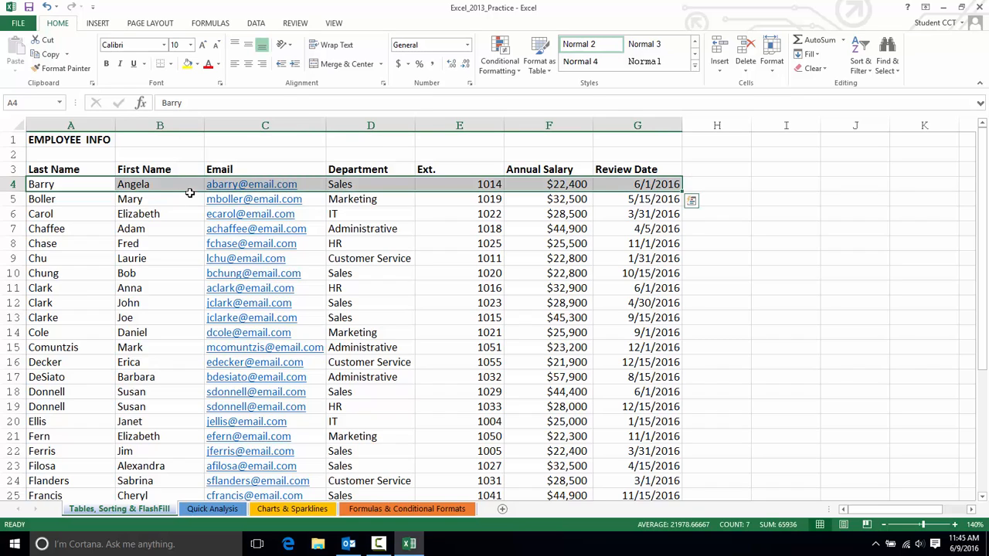
key(ctrl+shift+Left)
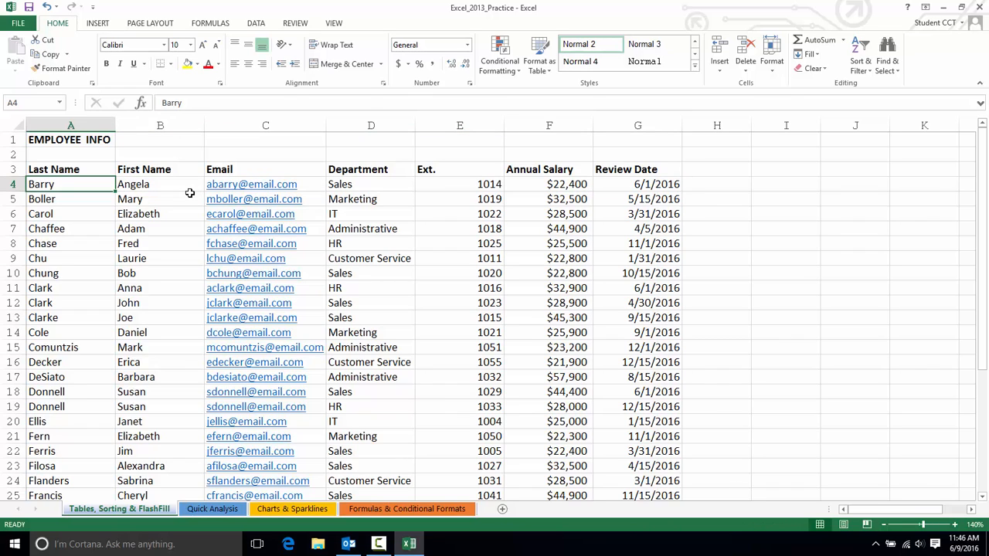
Extend the selection from A4 down to the last filled cell A33, and release it by selecting only B8
key(ctrl+shift+Down)
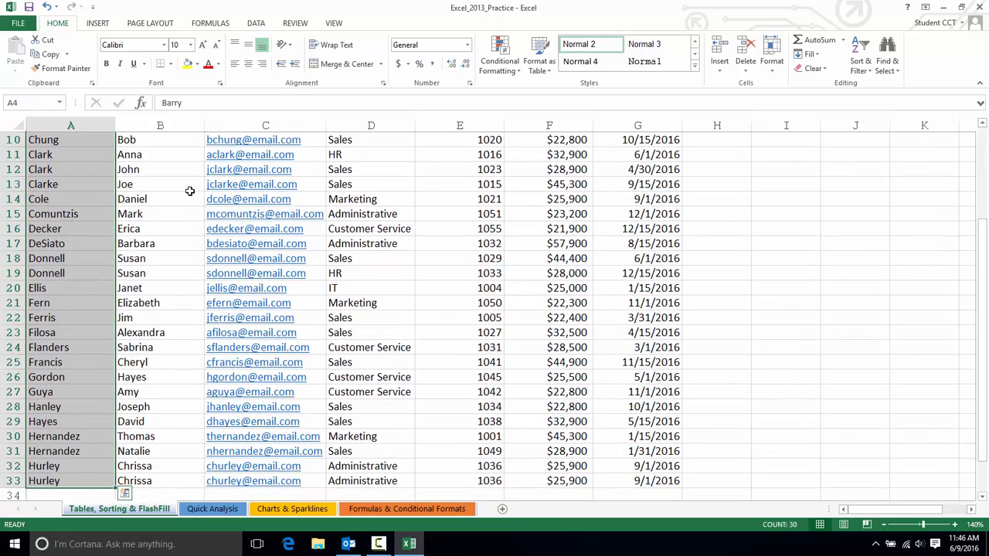
click(189, 189)
scroll(155, 224, up, 3)
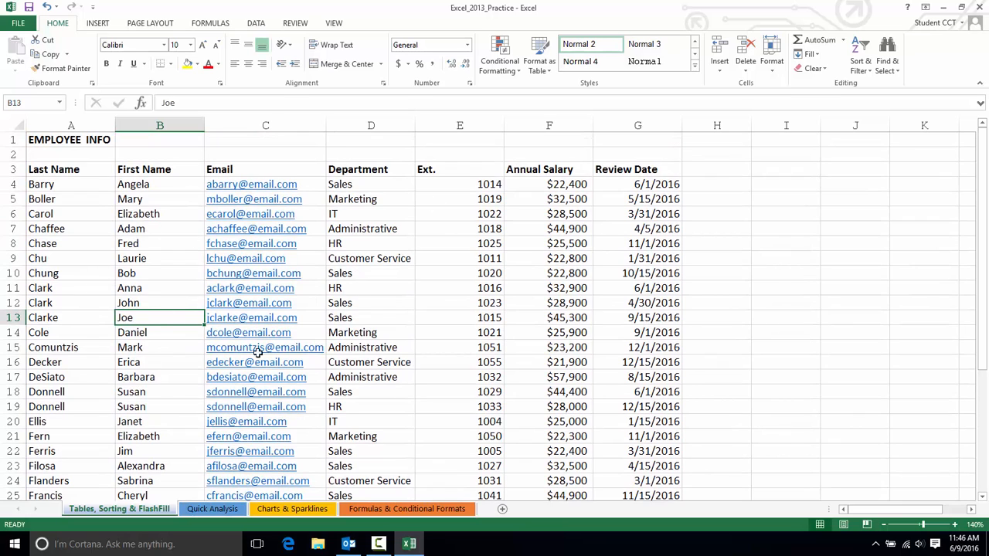
click(147, 244)
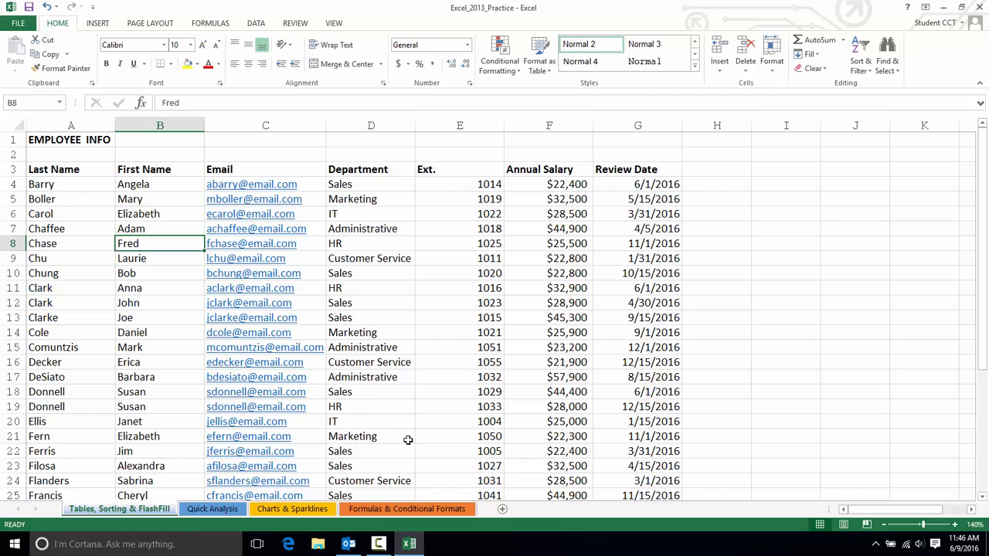
Select the whole employee data block from A3 to G33 at once and look over its extent
key(ctrl+a)
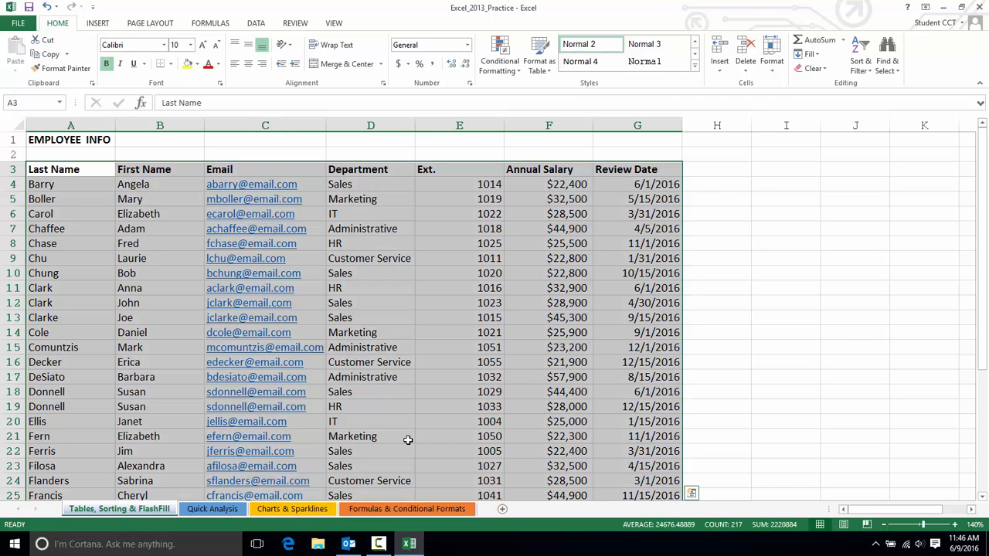
scroll(408, 439, down, 5)
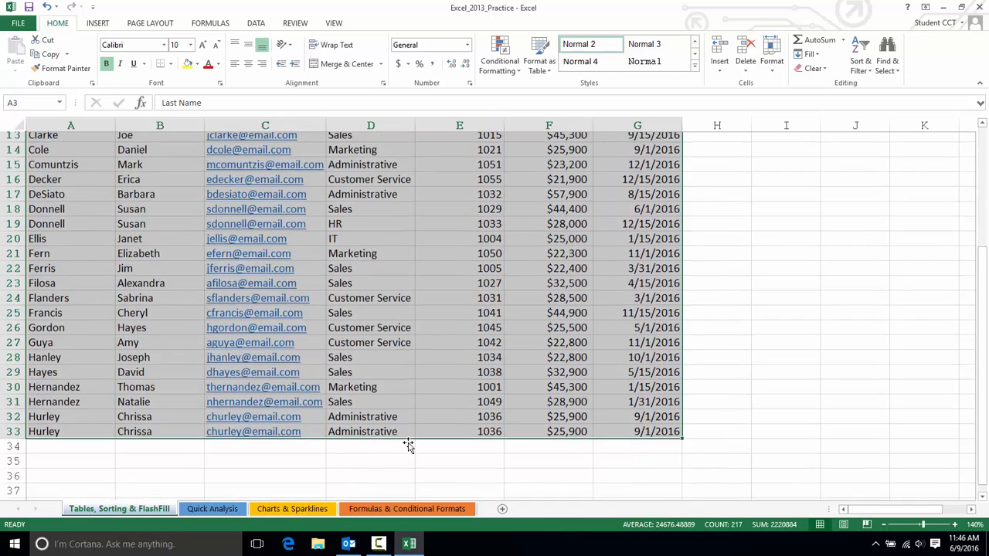
scroll(408, 445, up, 4)
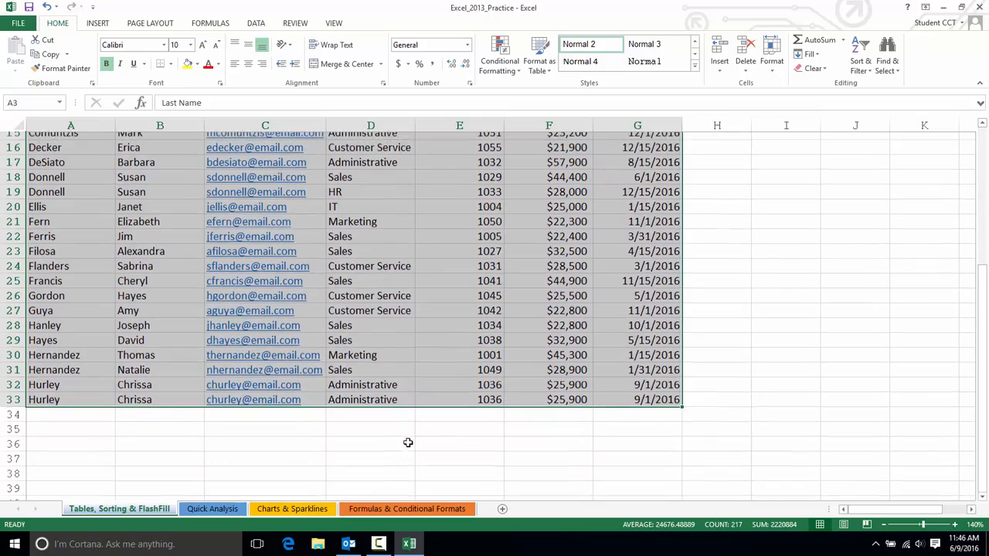
scroll(408, 440, up, 1)
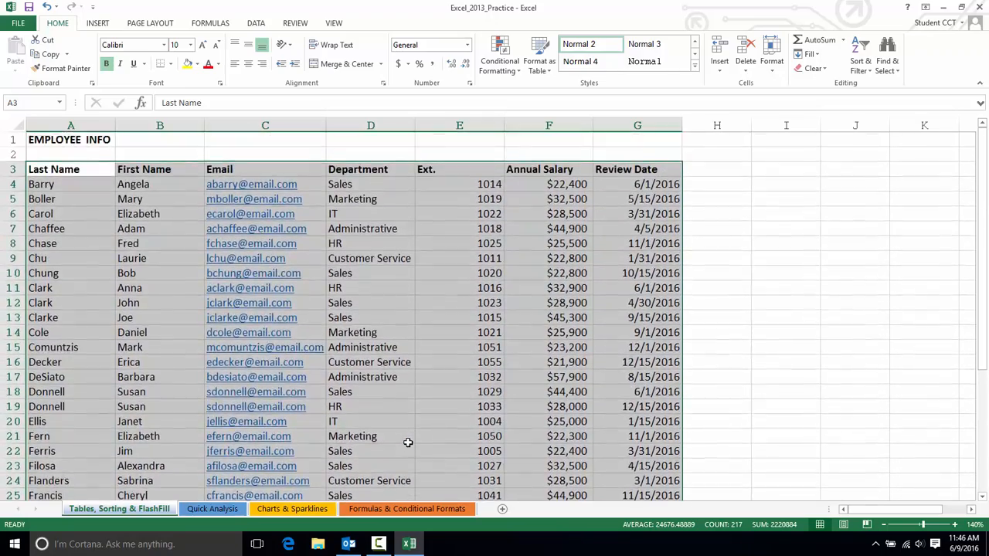
scroll(408, 440, down, 5)
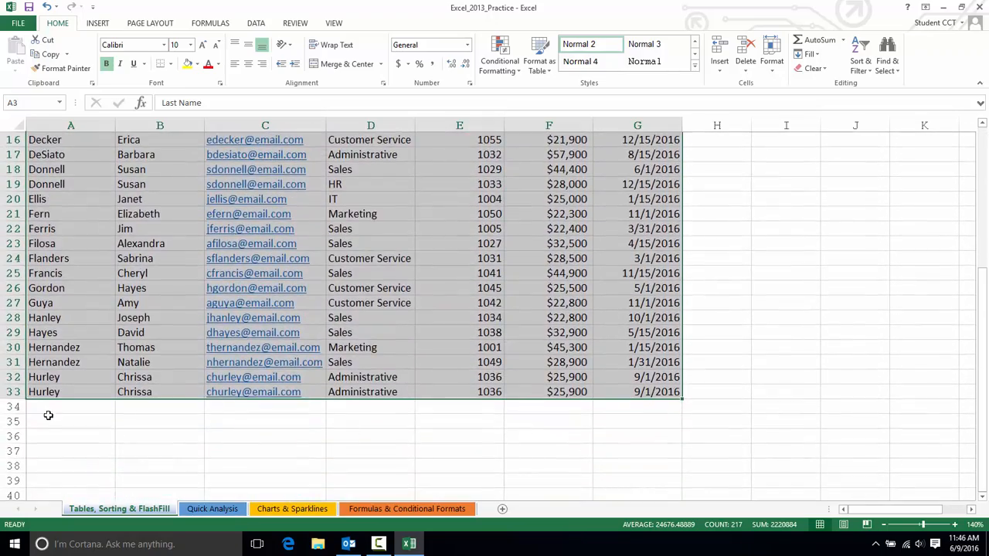
Fill the last name and first name in A34 and B34 by copying down the cells directly above
click(49, 405)
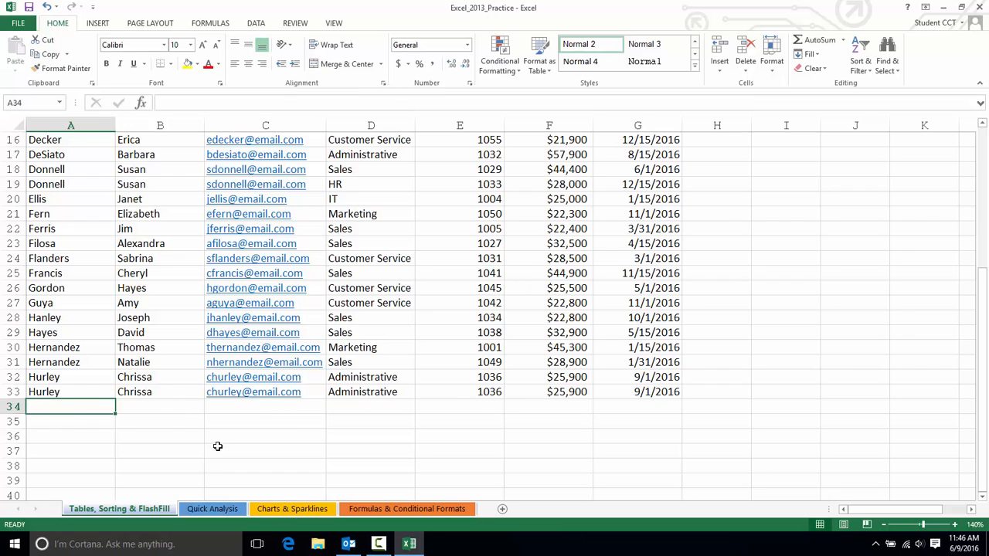
key(ctrl+d)
key(Tab)
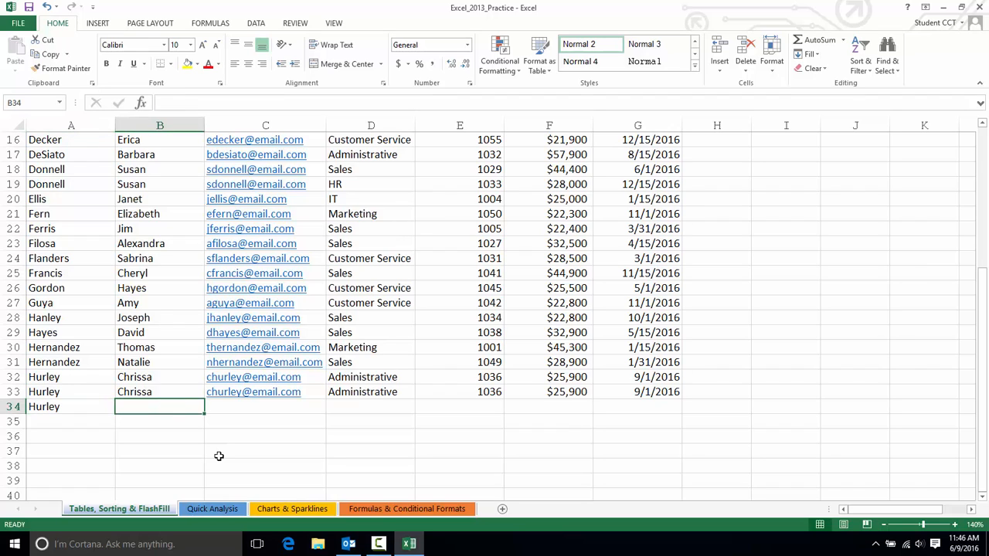
key(ctrl+d)
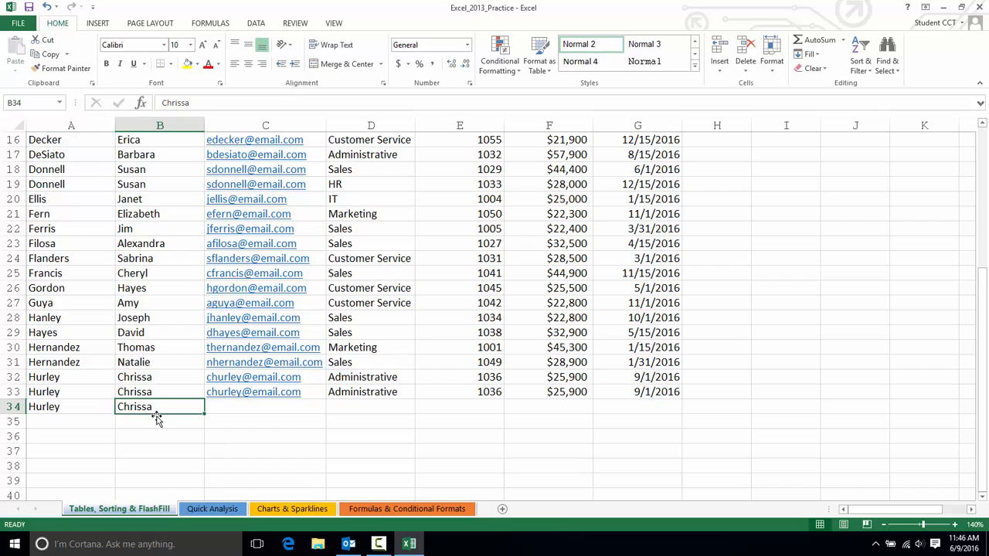
Fill the range C34 to G34 in one go by copying down the values from row 33
click(221, 407)
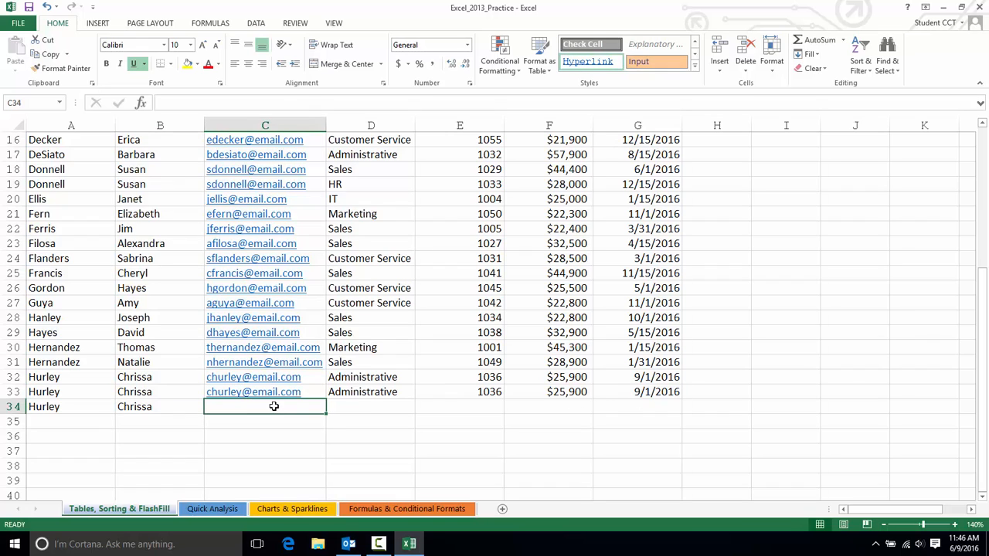
drag(273, 407, 619, 406)
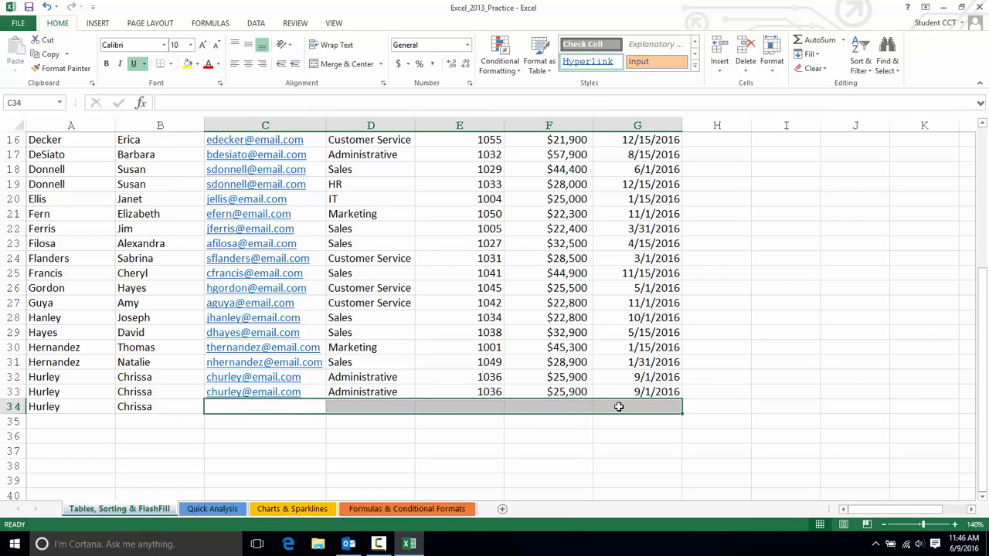
key(ctrl+d)
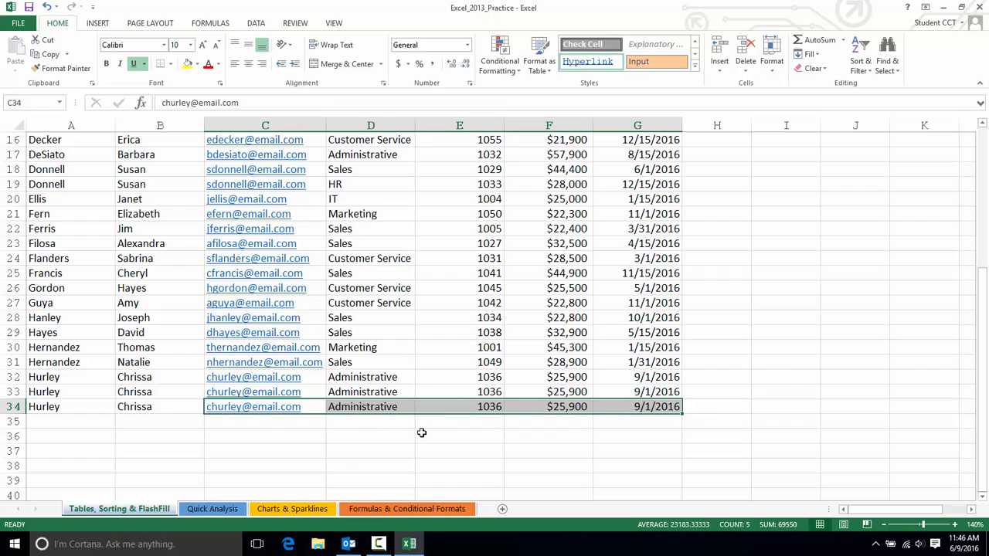
Enter the same last name into all three cells A35 to A37 at once
click(75, 423)
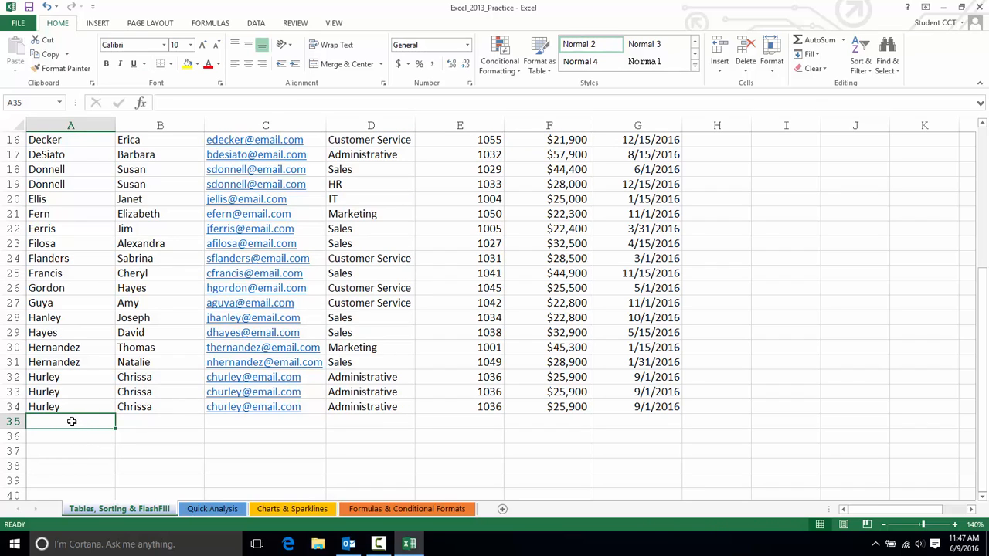
drag(71, 421, 66, 450)
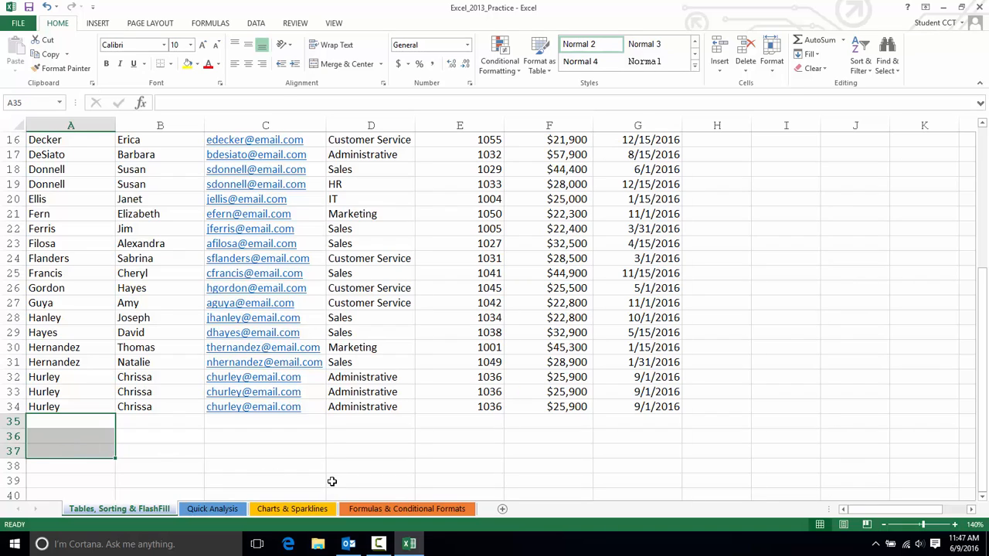
text(Smith)
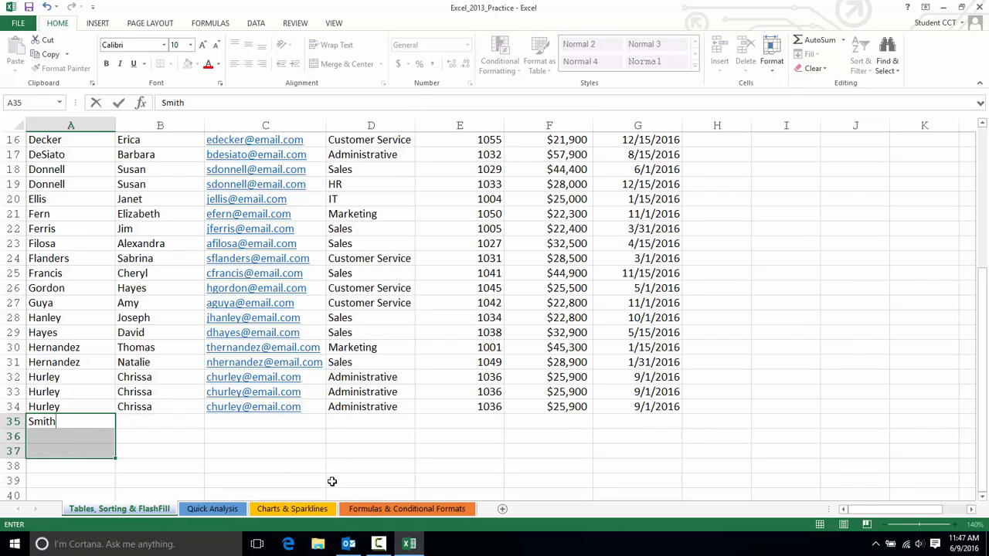
key(ctrl+Return)
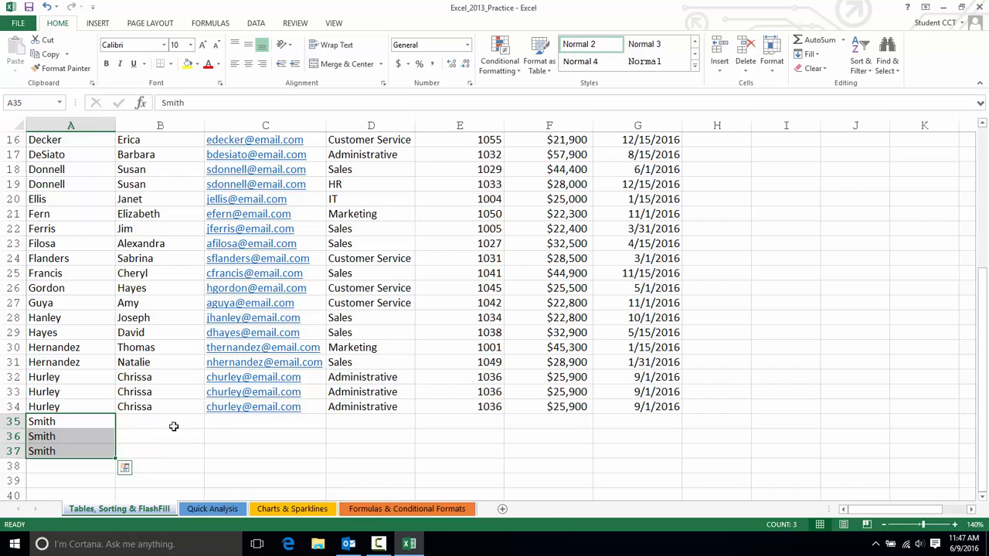
Enter Sales as the department in D35 and pick Customer Service for D36 from the column's existing entries
click(362, 419)
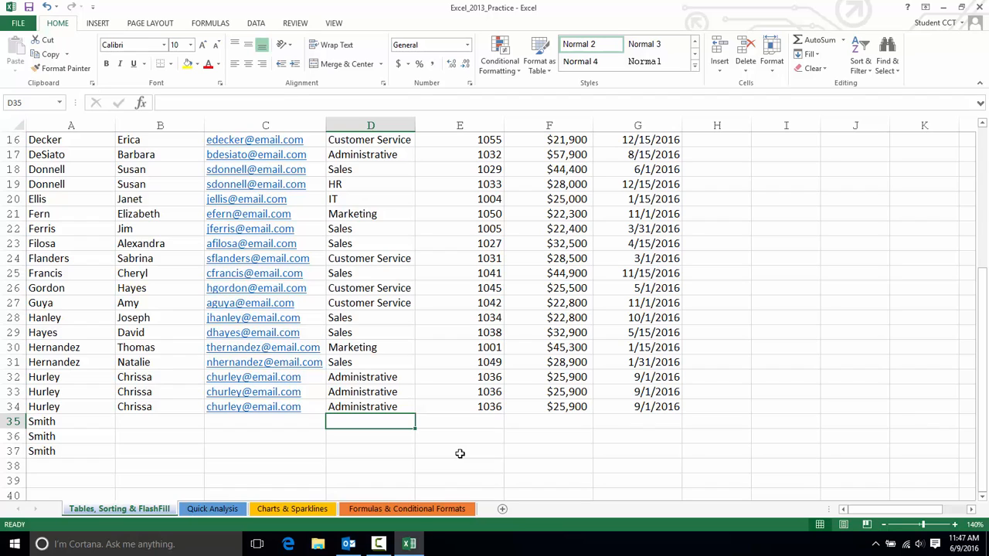
text(Sales)
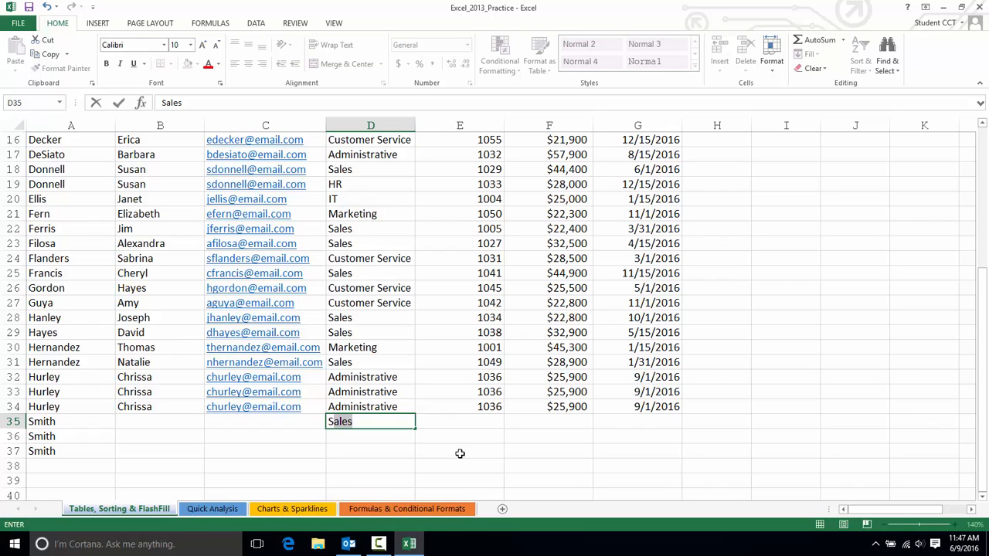
key(Return)
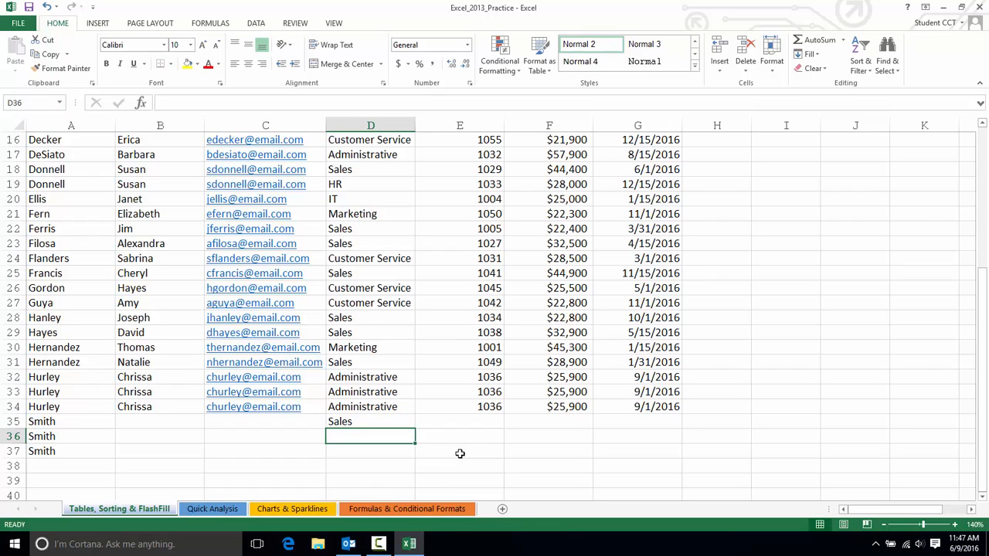
key(alt+Down)
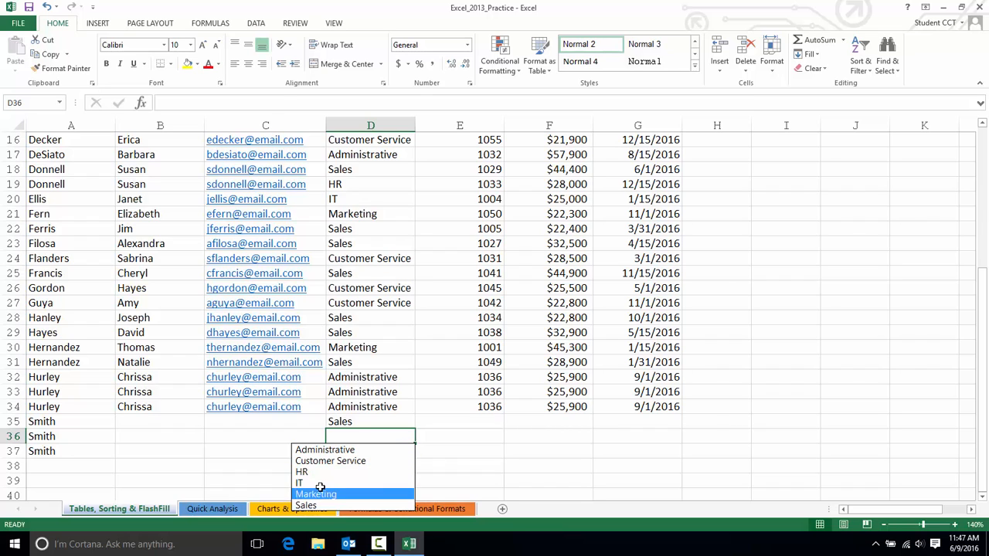
click(319, 464)
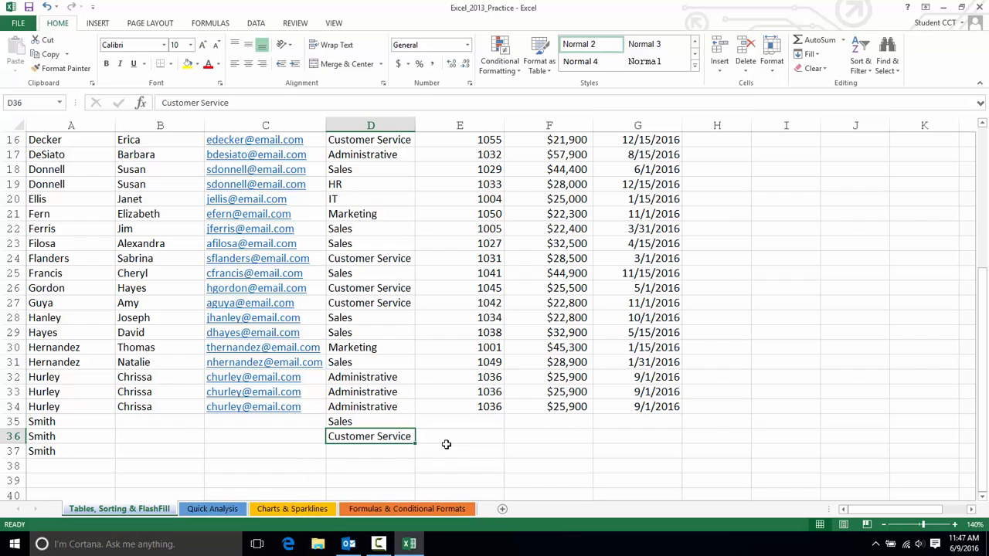
Choose Customer Service for D37 and Administrative for D38 from the Department column's existing entries
scroll(444, 450, down, 2)
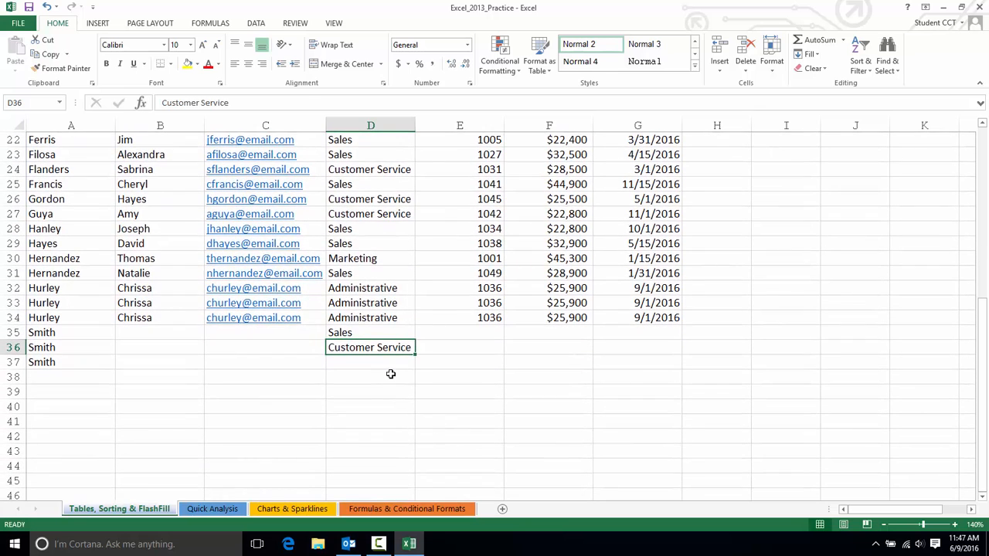
click(384, 364)
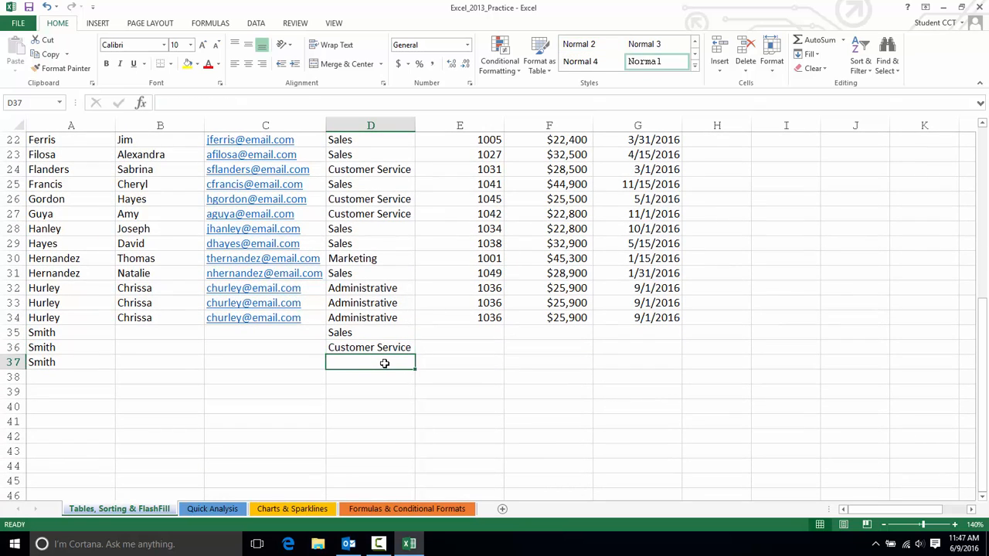
key(alt+Down)
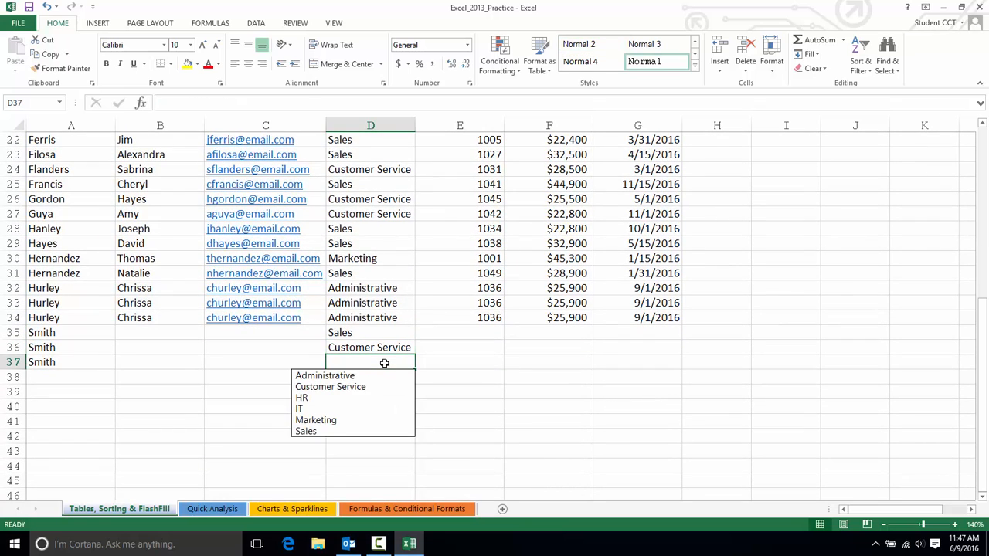
key(Down)
key(Down)
key(Down)
key(Down)
key(Down)
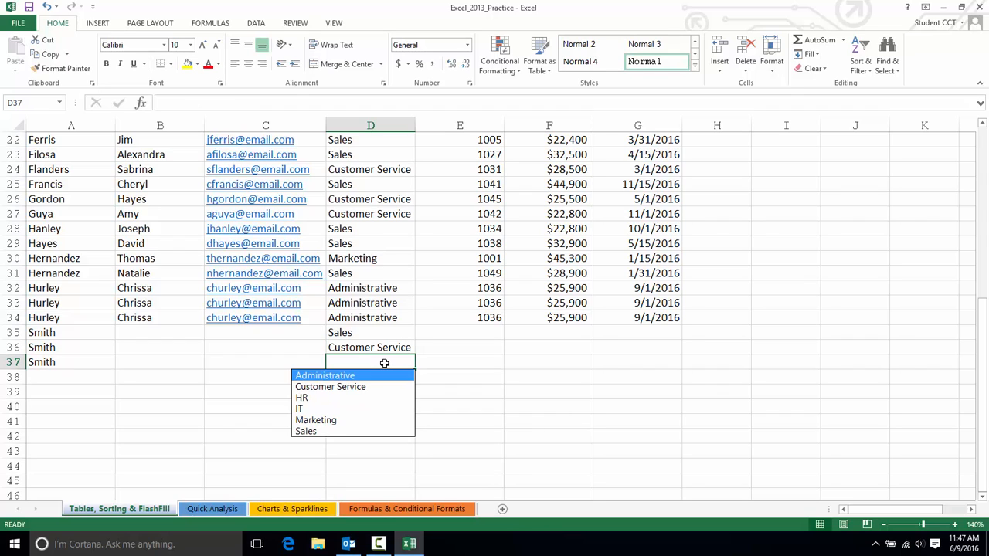
key(Up)
key(Up)
key(Up)
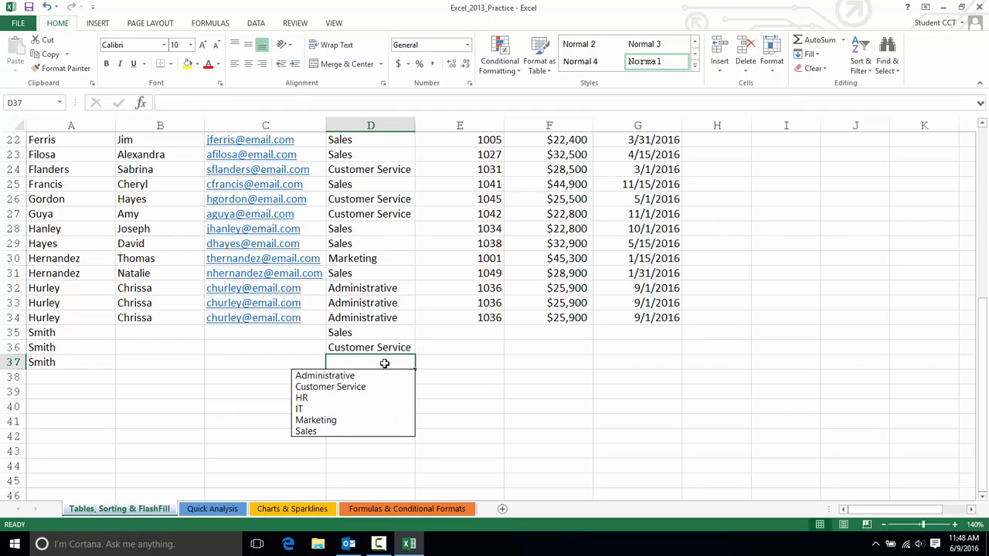
key(Return)
key(Return)
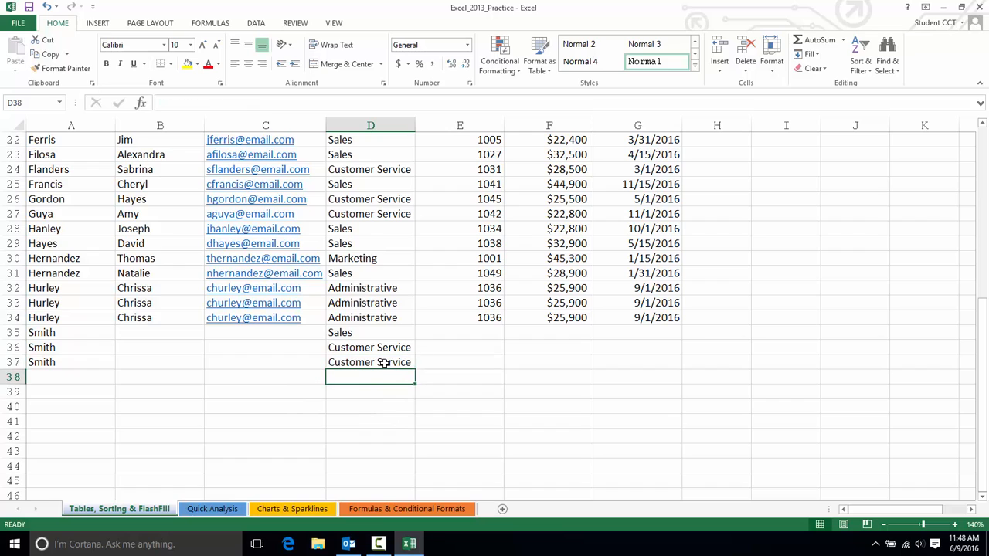
key(alt+Down)
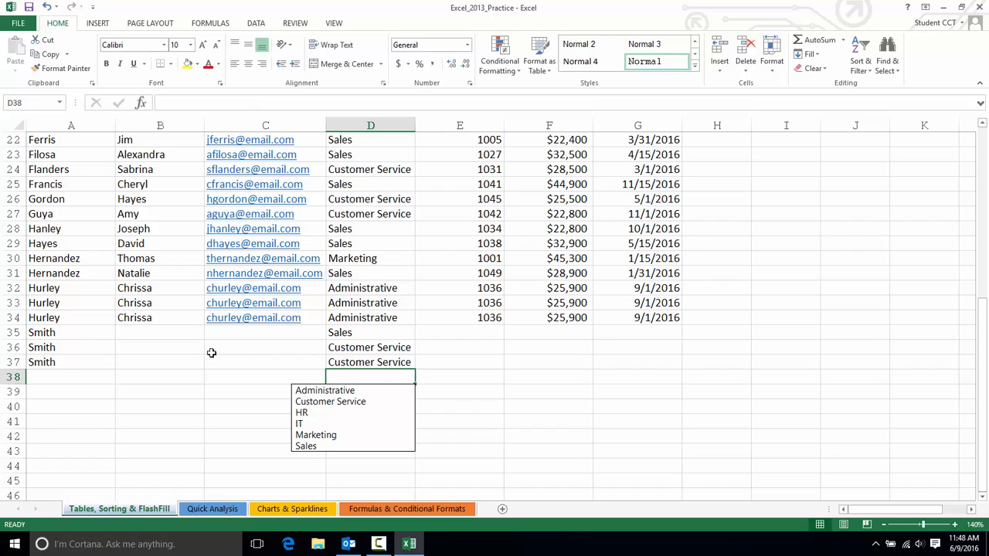
click(309, 392)
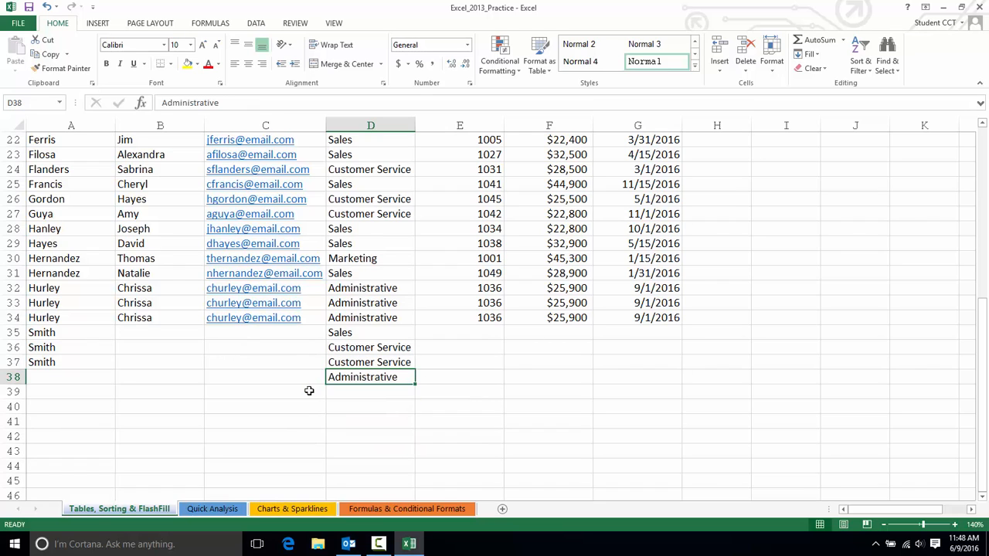
Insert the current date, 6/9/2016, as the review date in G35
click(616, 332)
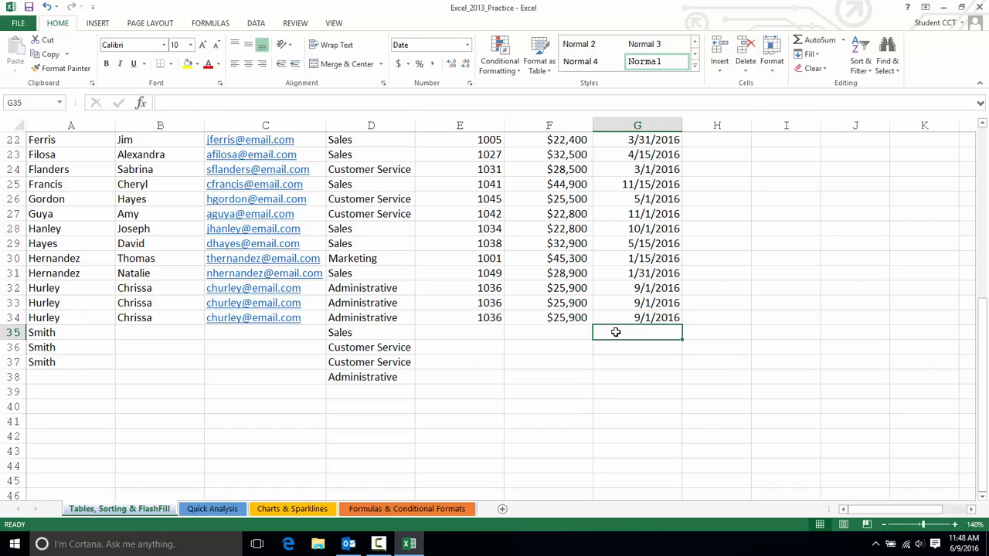
key(ctrl+semicolon)
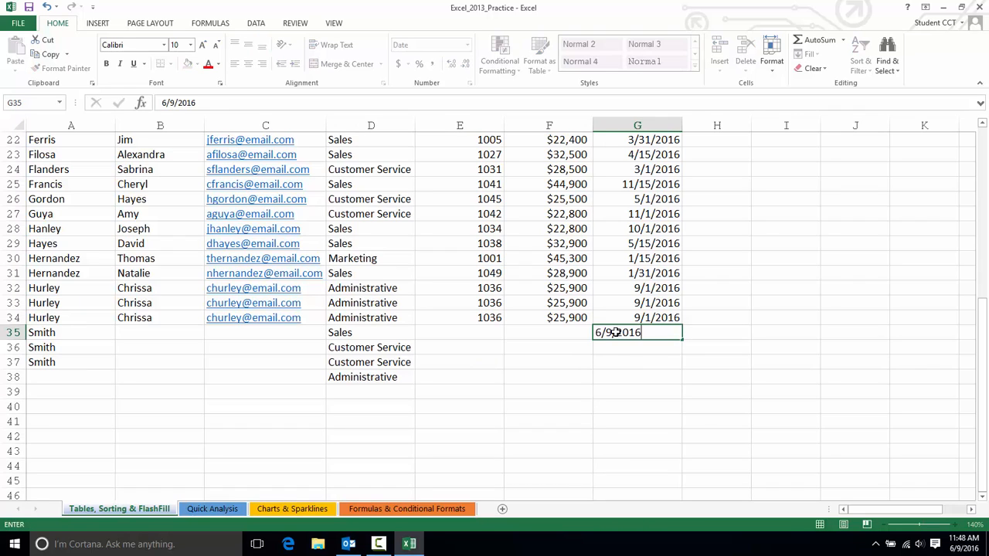
key(Return)
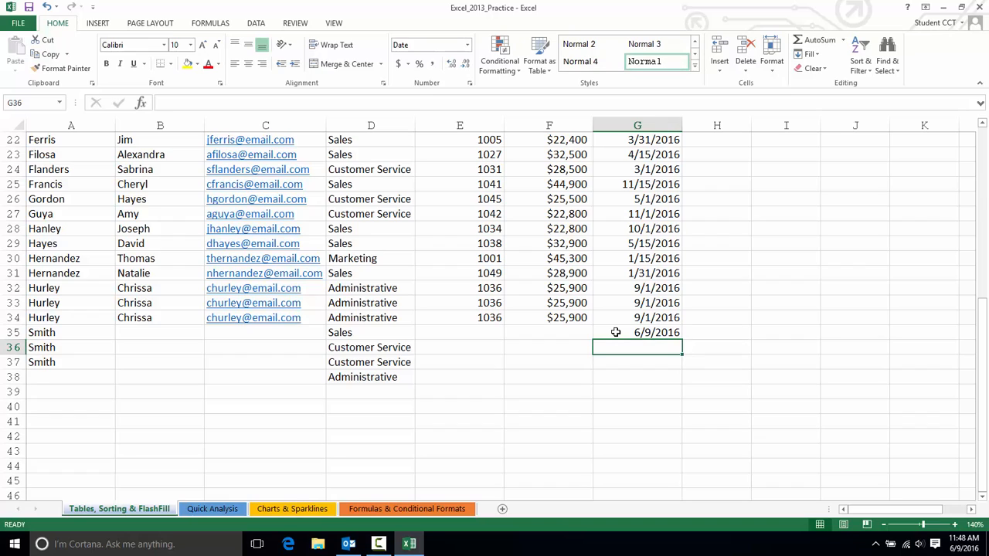